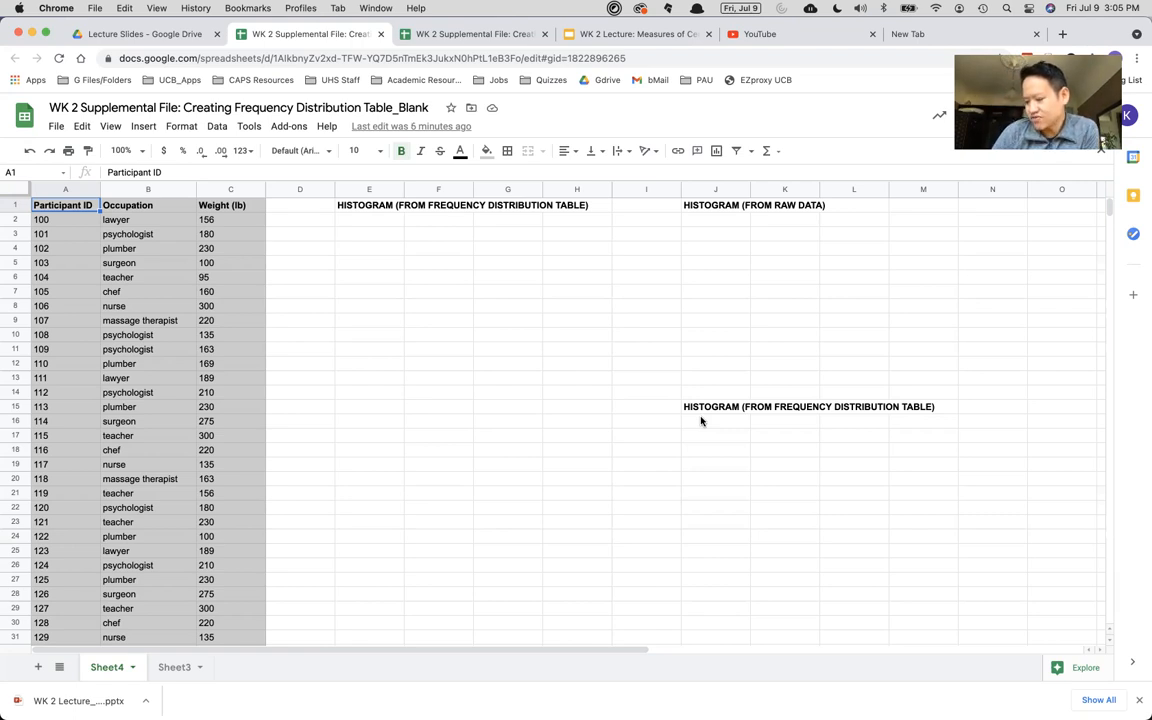
- Review the Participant ID, Occupation and Weight (lb) columns of the dataset down to the last participant row
click(56, 189)
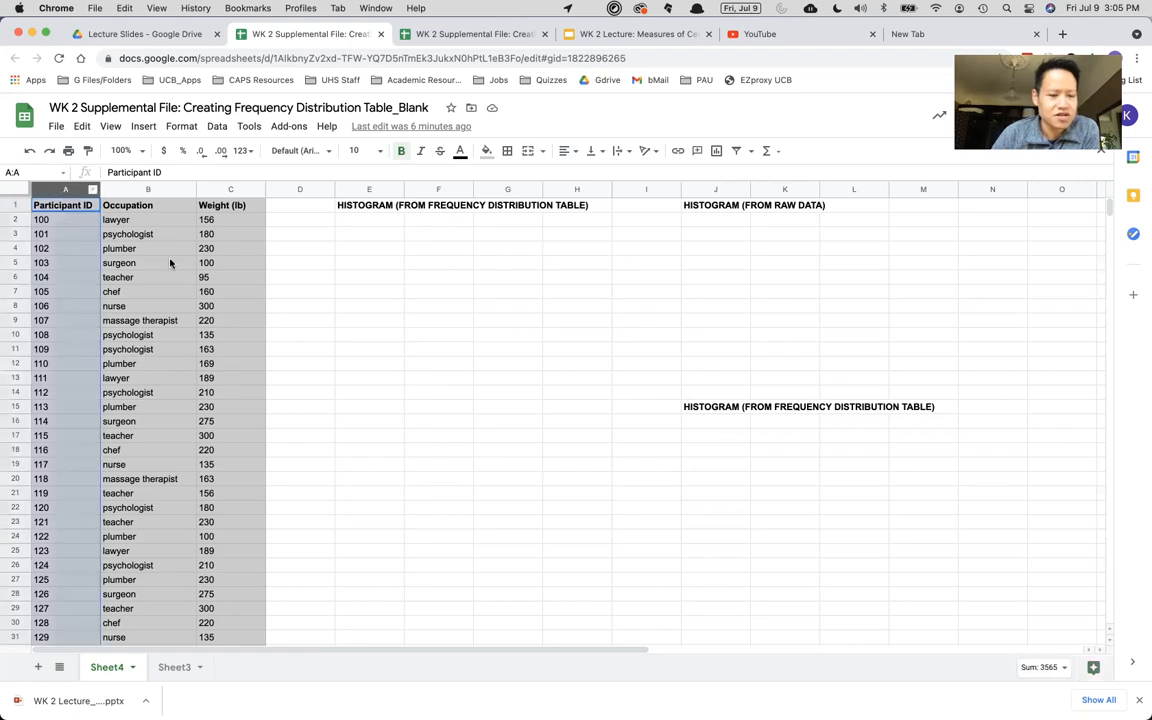
click(148, 189)
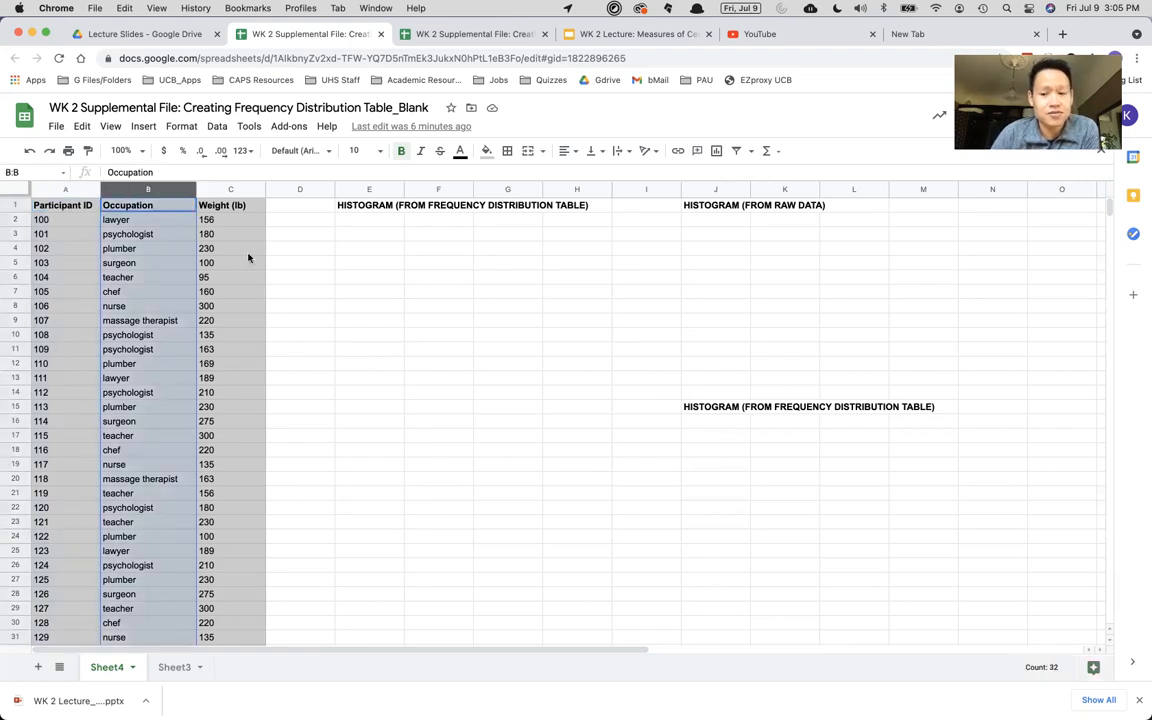
click(227, 189)
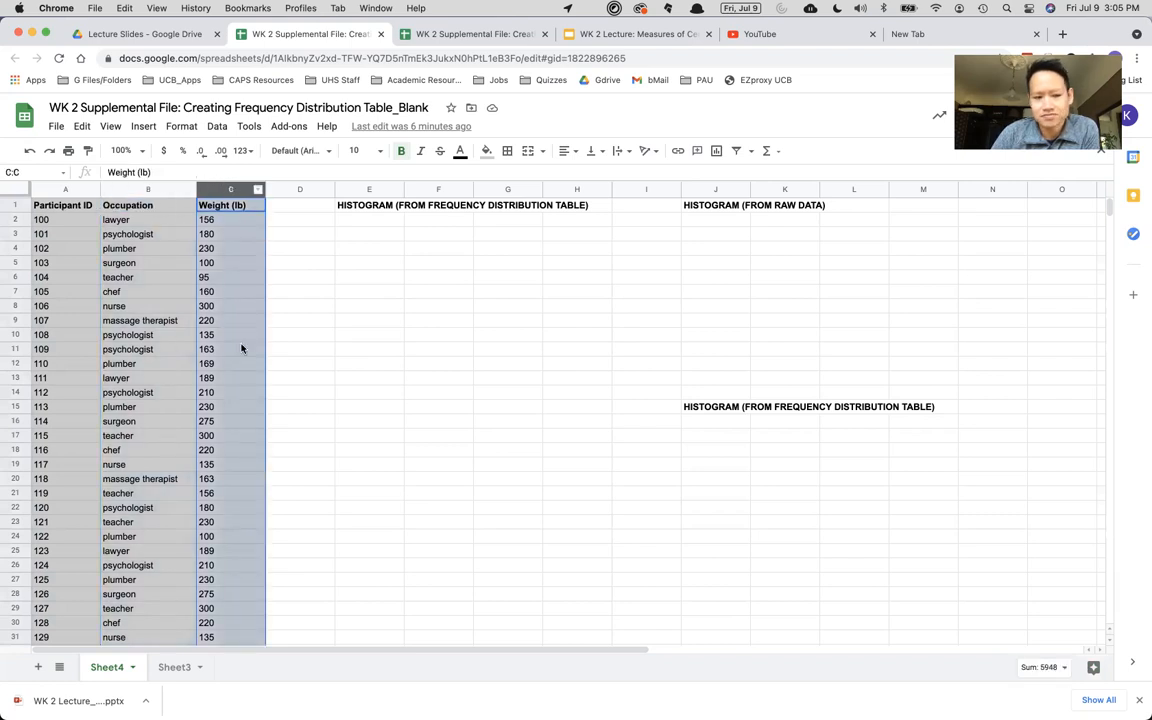
scroll(241, 347, down, 3)
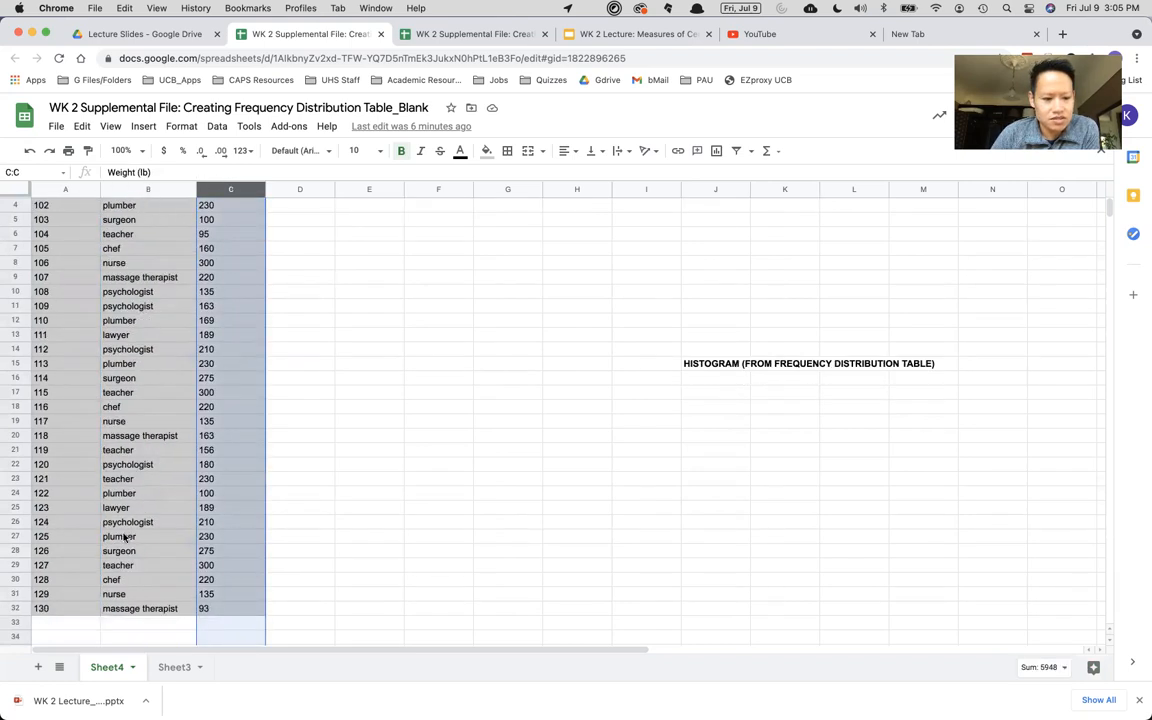
click(59, 609)
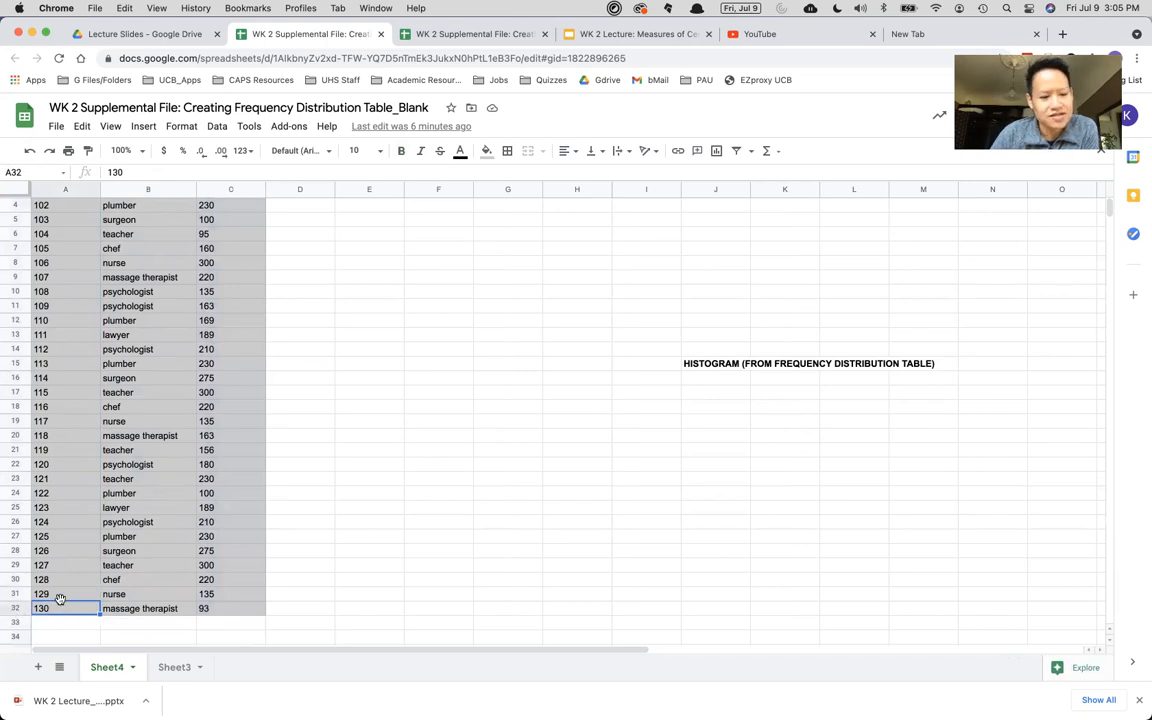
scroll(60, 598, up, 3)
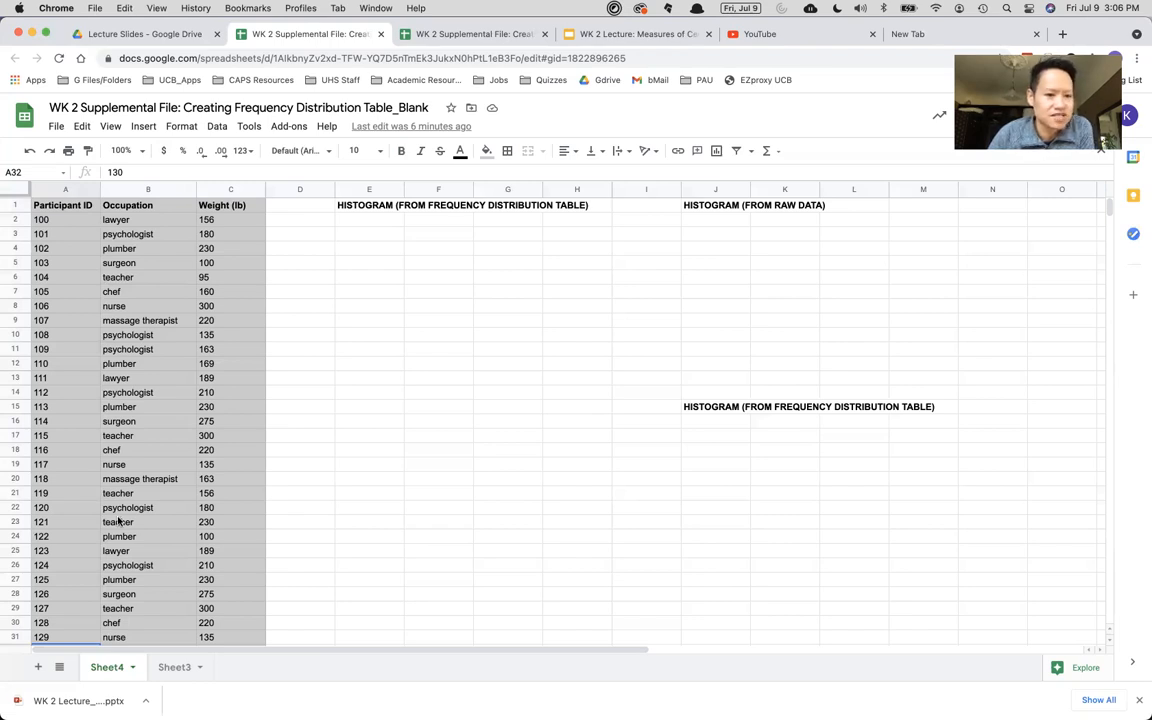
- Create a pivot table from the Occupation column (Sheet4!B:B), placed in the existing sheet at Sheet4!E2
click(149, 188)
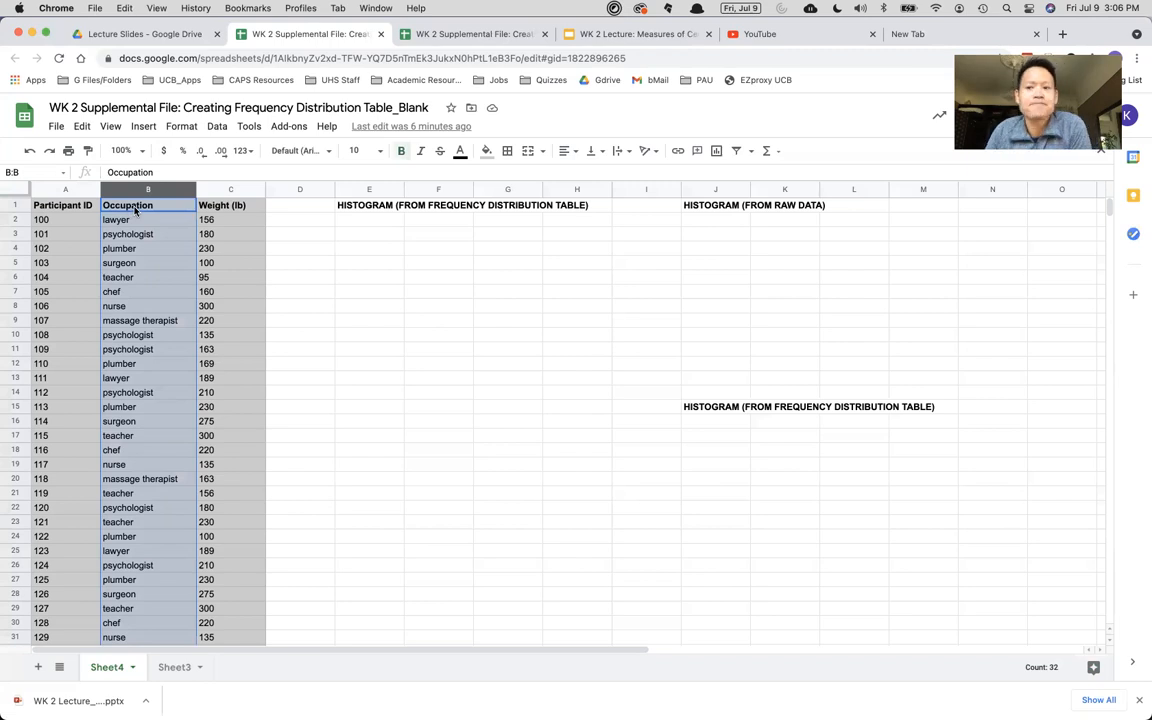
click(217, 128)
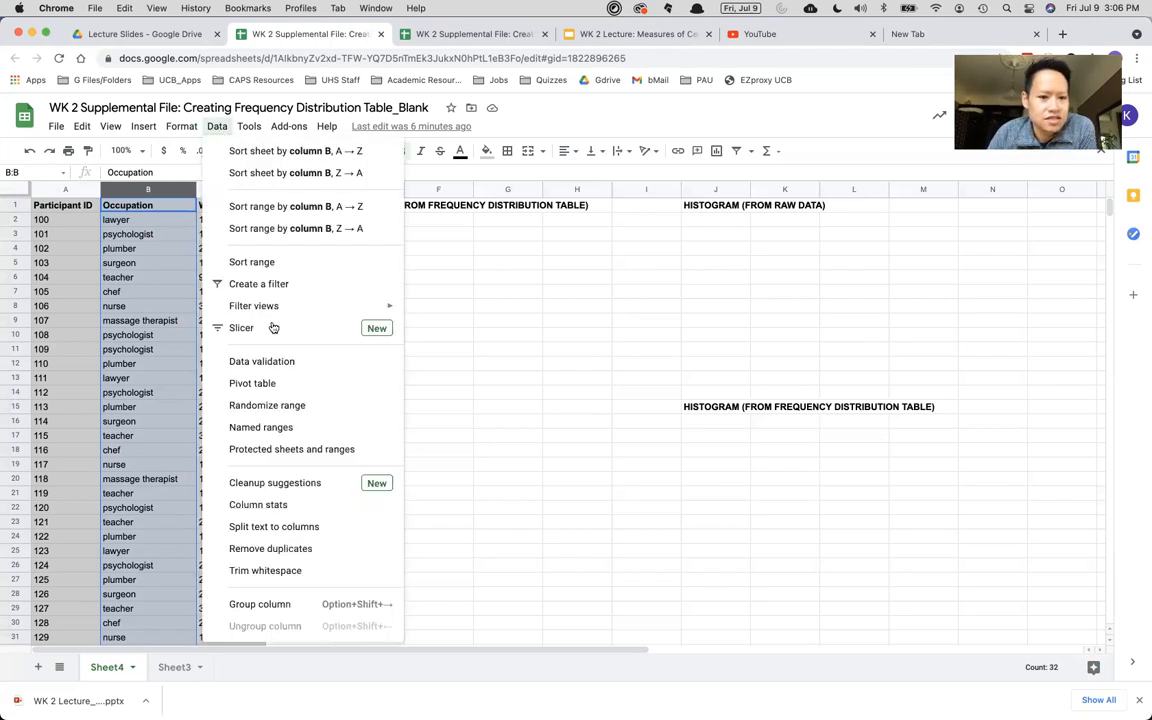
click(268, 383)
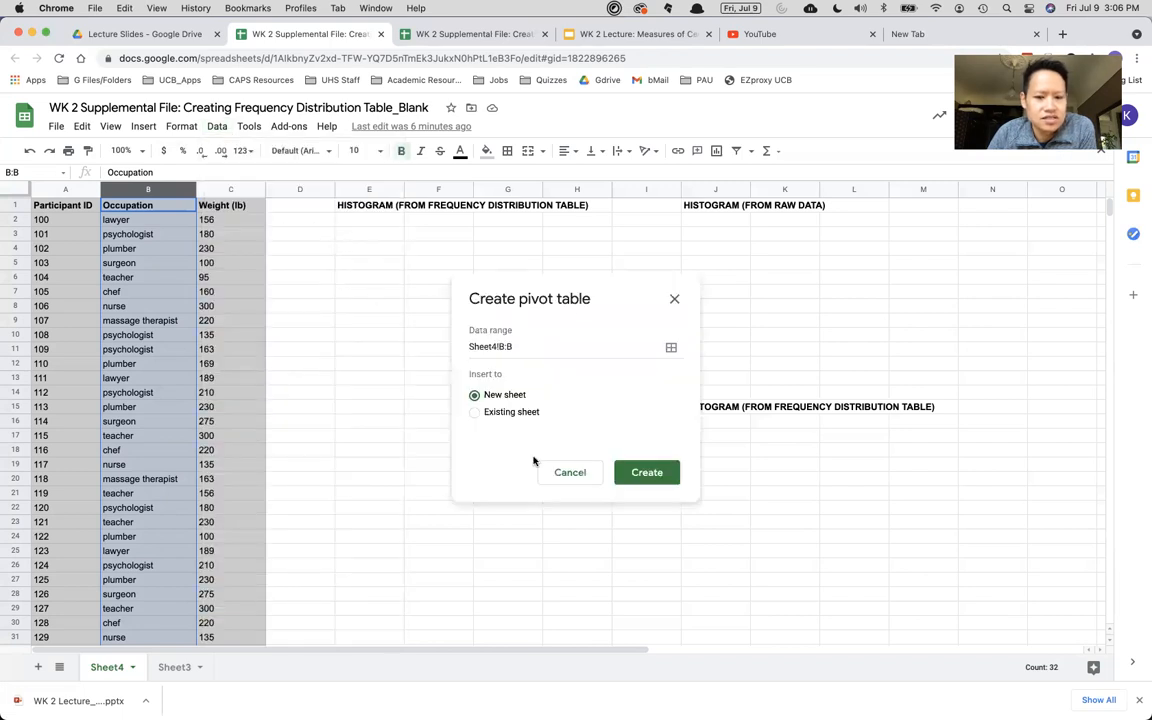
click(475, 414)
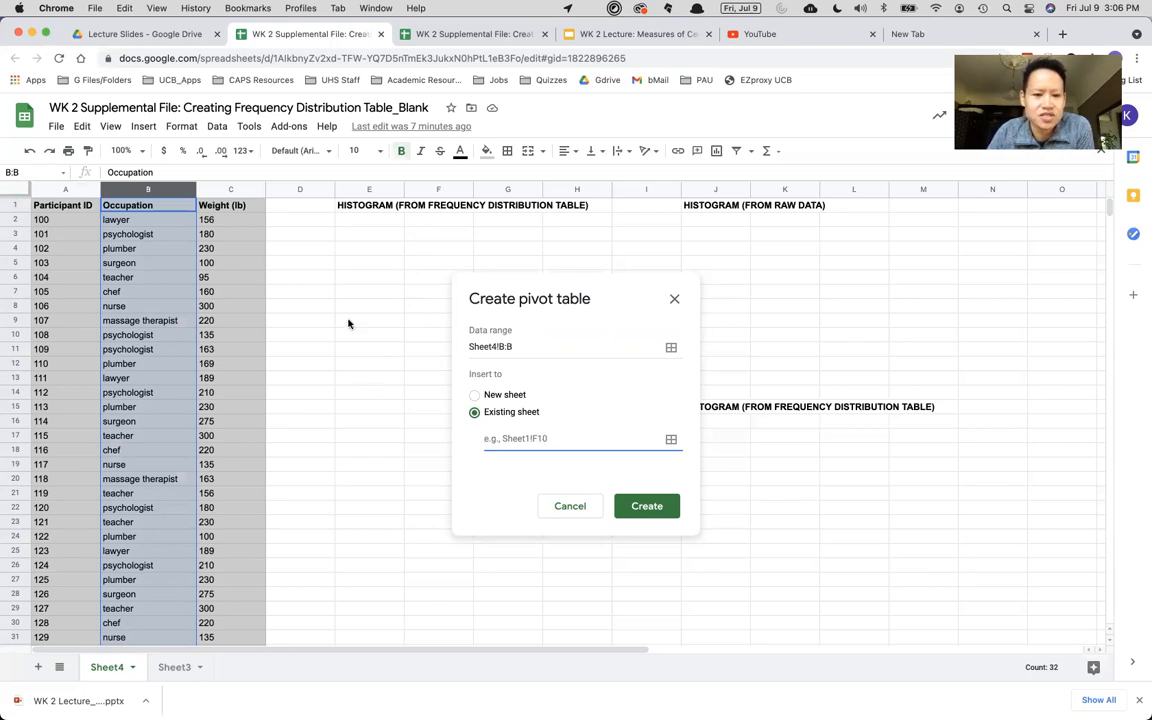
click(352, 225)
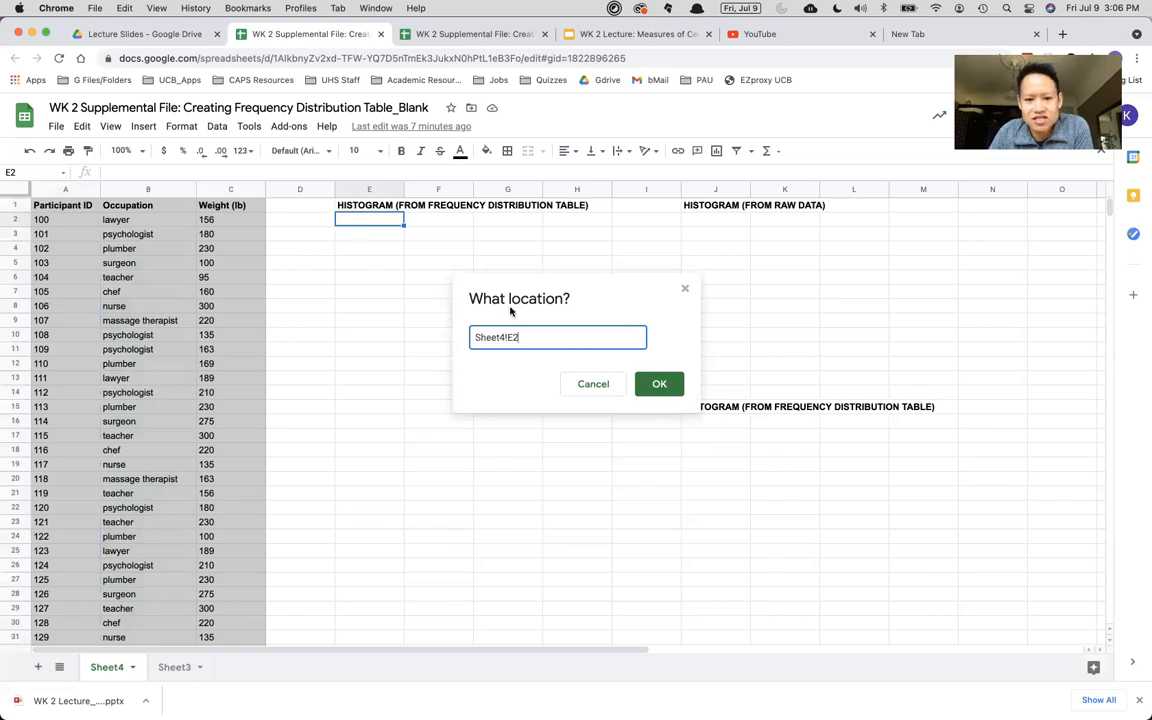
click(659, 385)
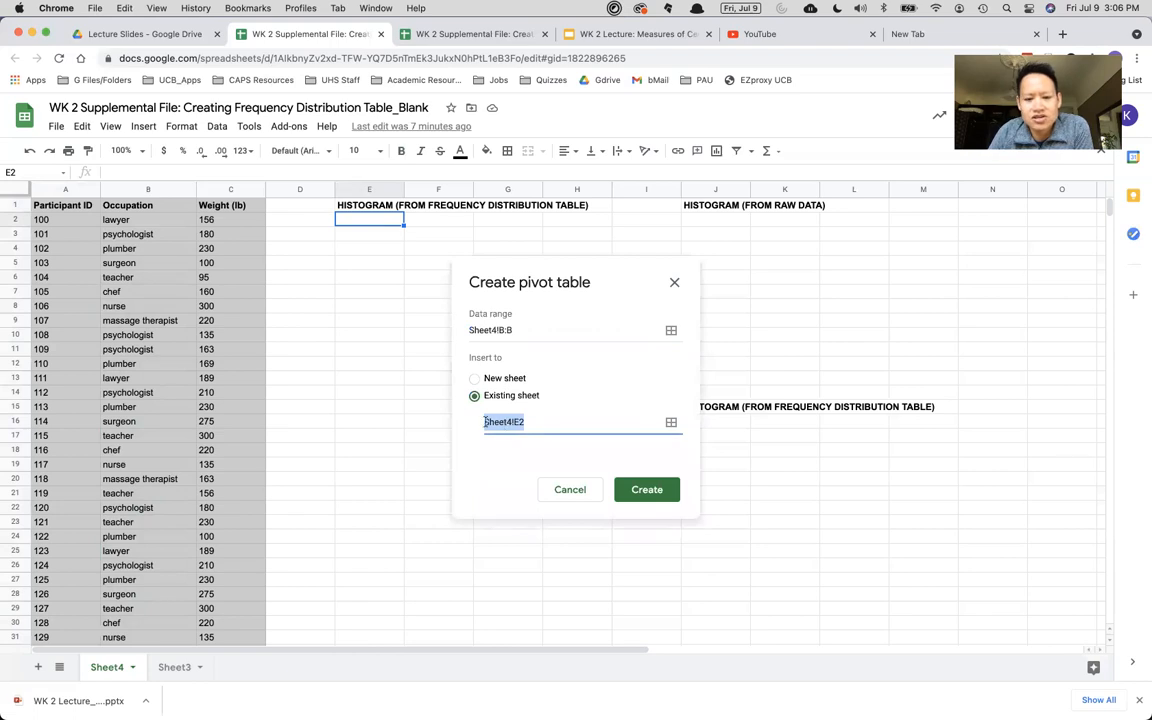
click(647, 490)
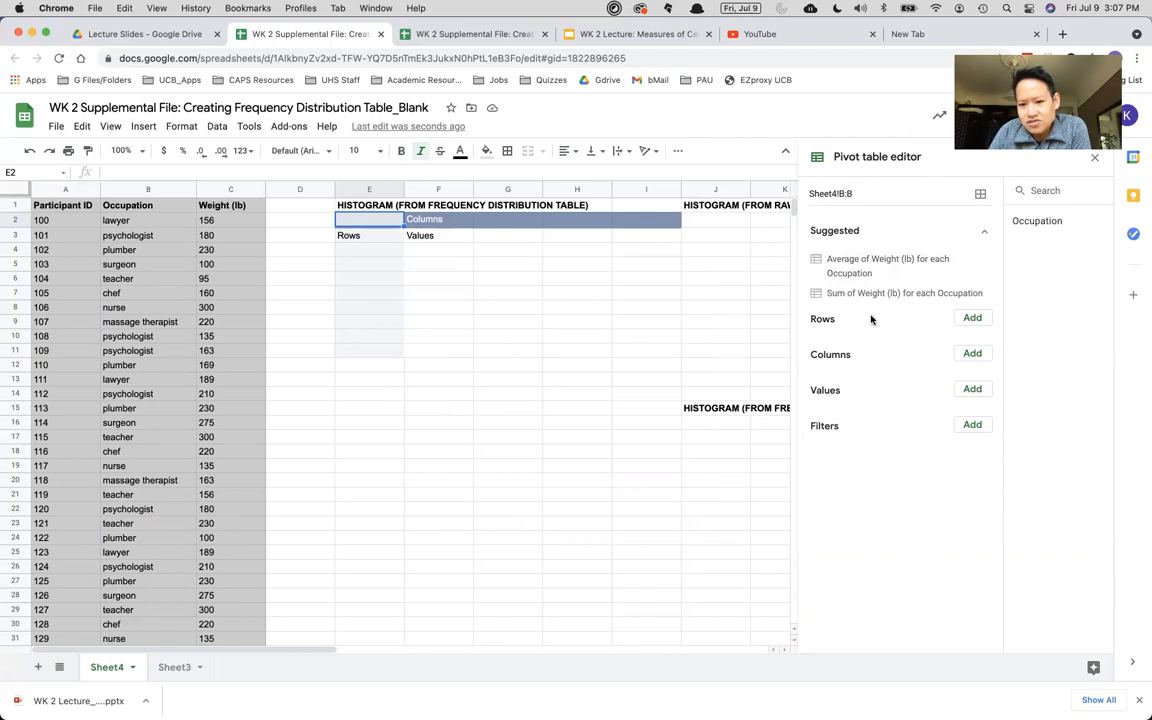
- Add Occupation to the pivot table's rows and values, summarized by COUNTA, and close the pivot table editor
click(972, 318)
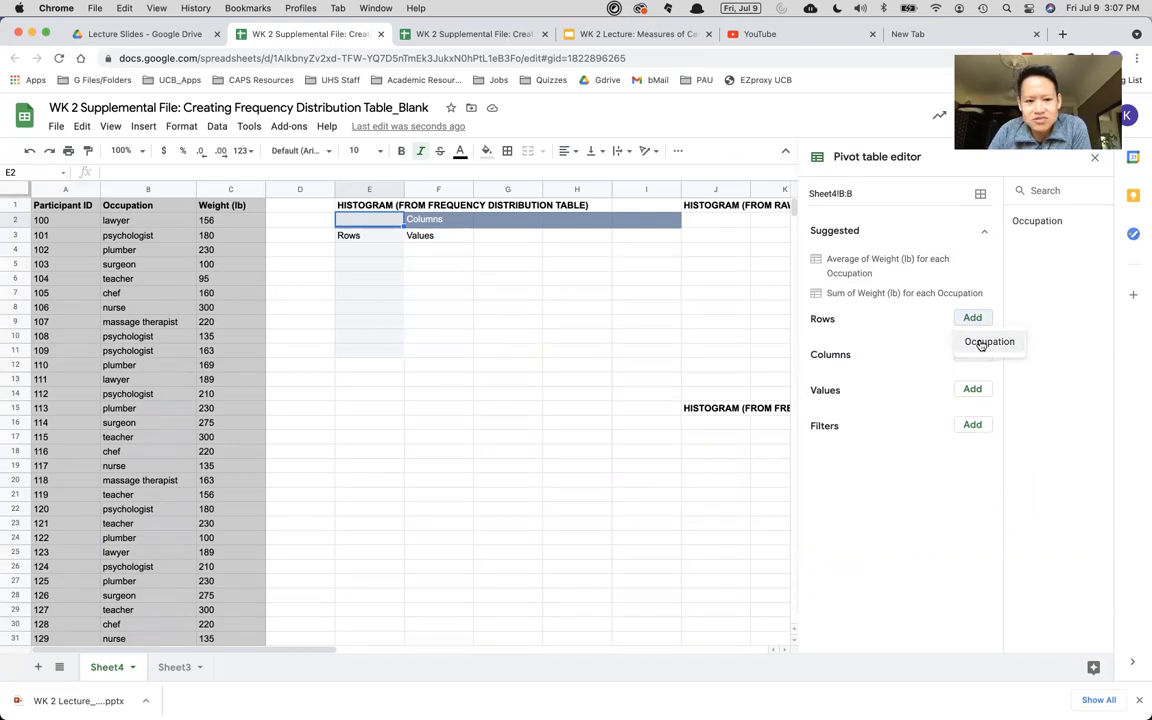
click(981, 343)
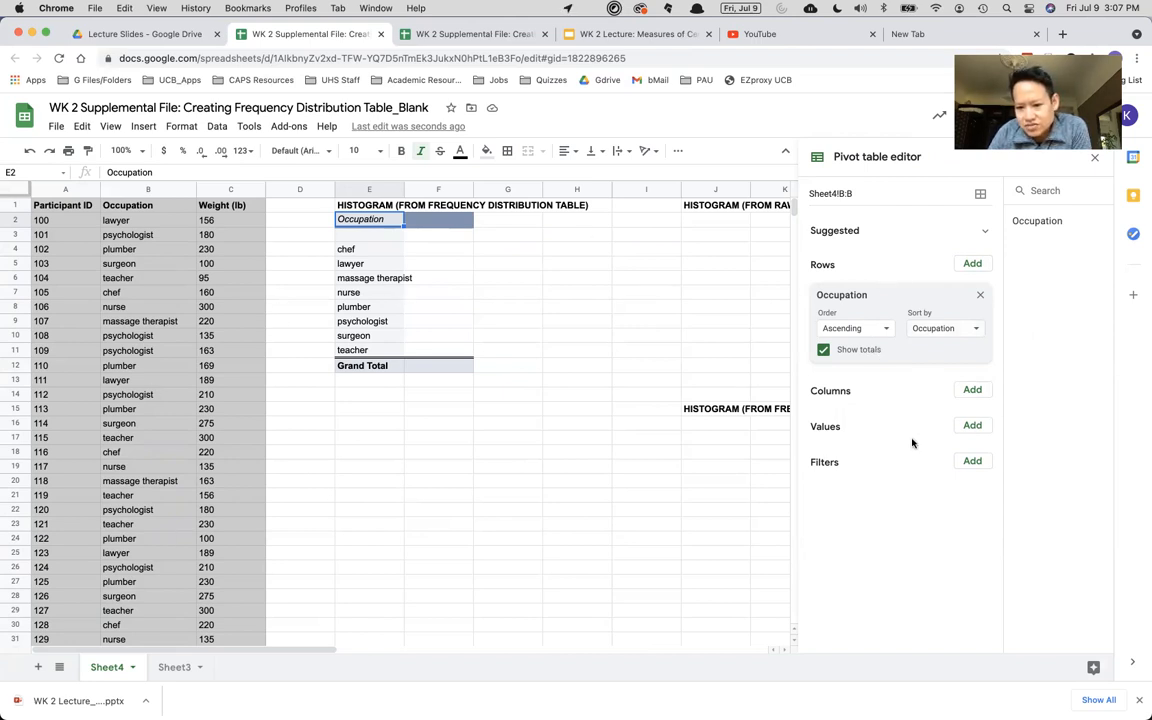
click(972, 427)
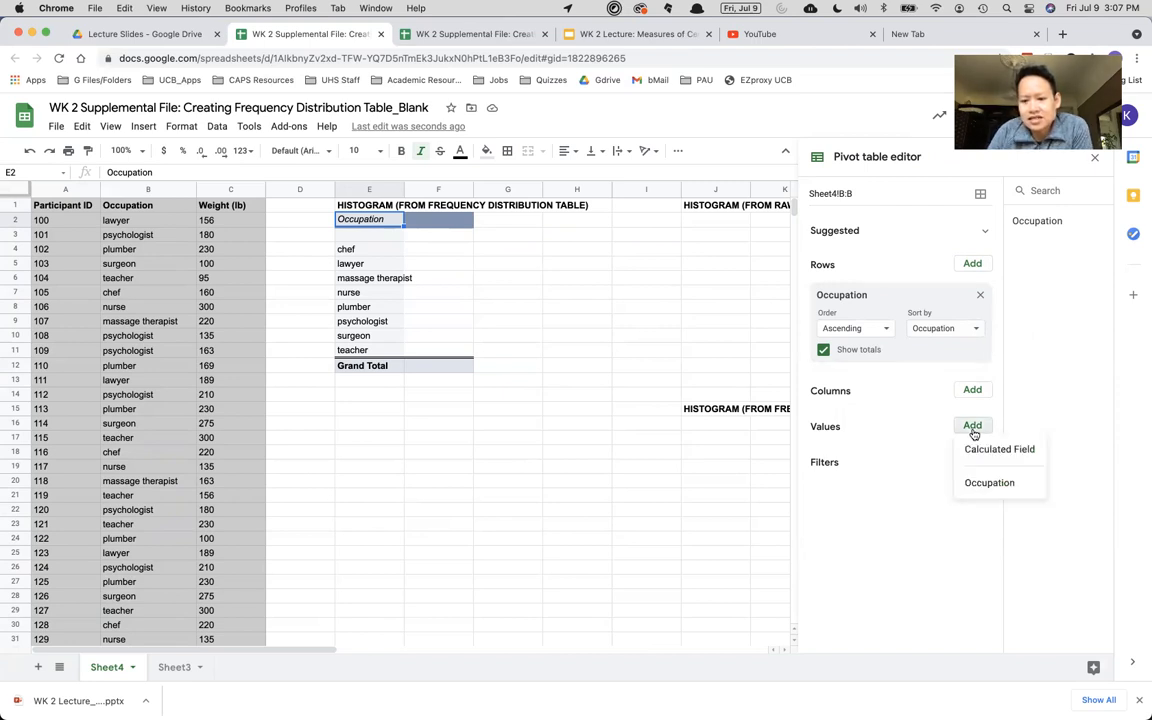
click(989, 483)
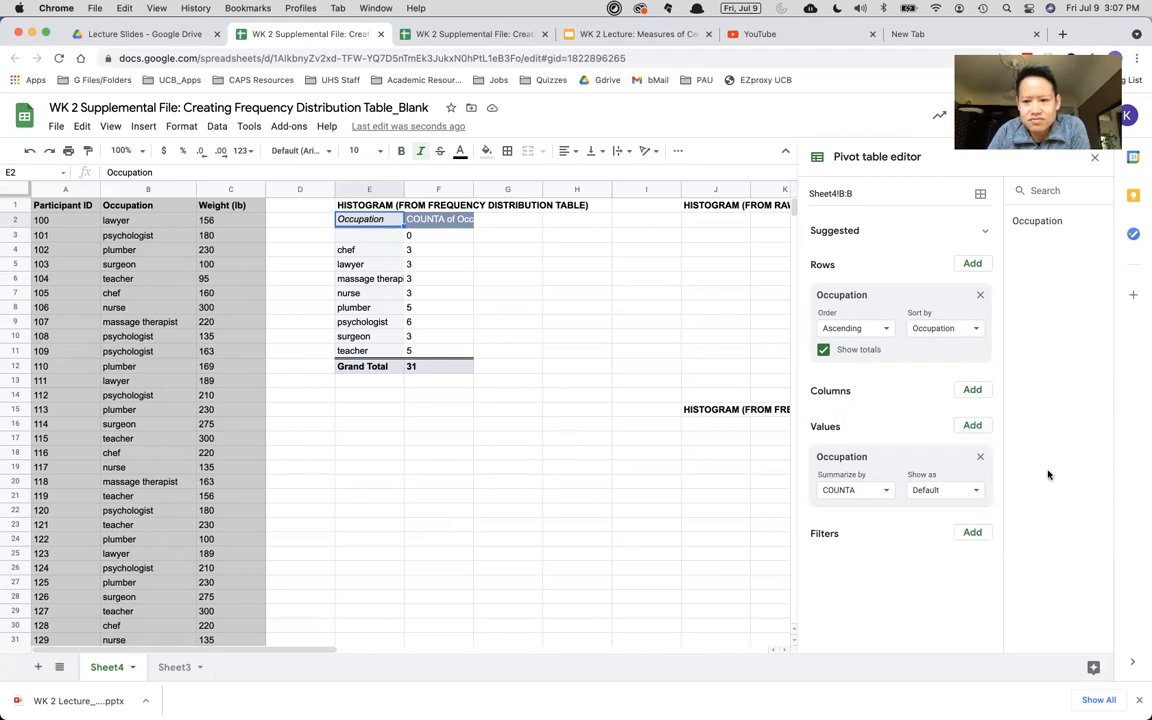
click(1095, 162)
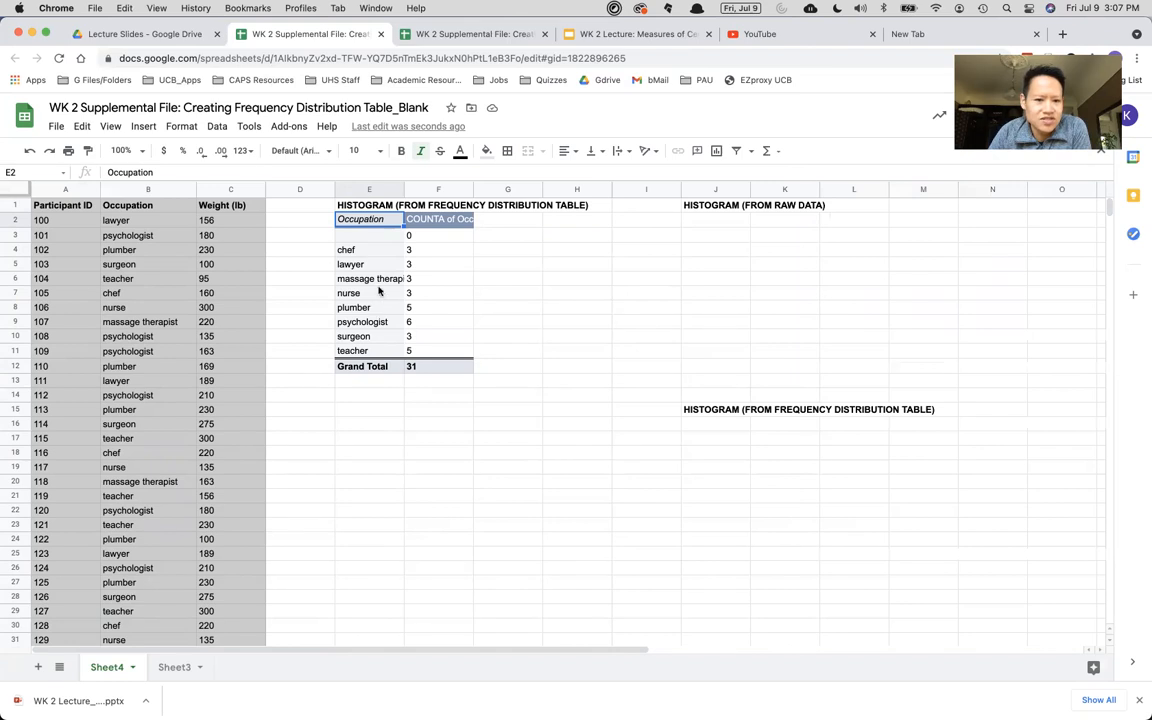
- Check the pivot table's chef count against each chef entry in the raw Occupation column
click(369, 251)
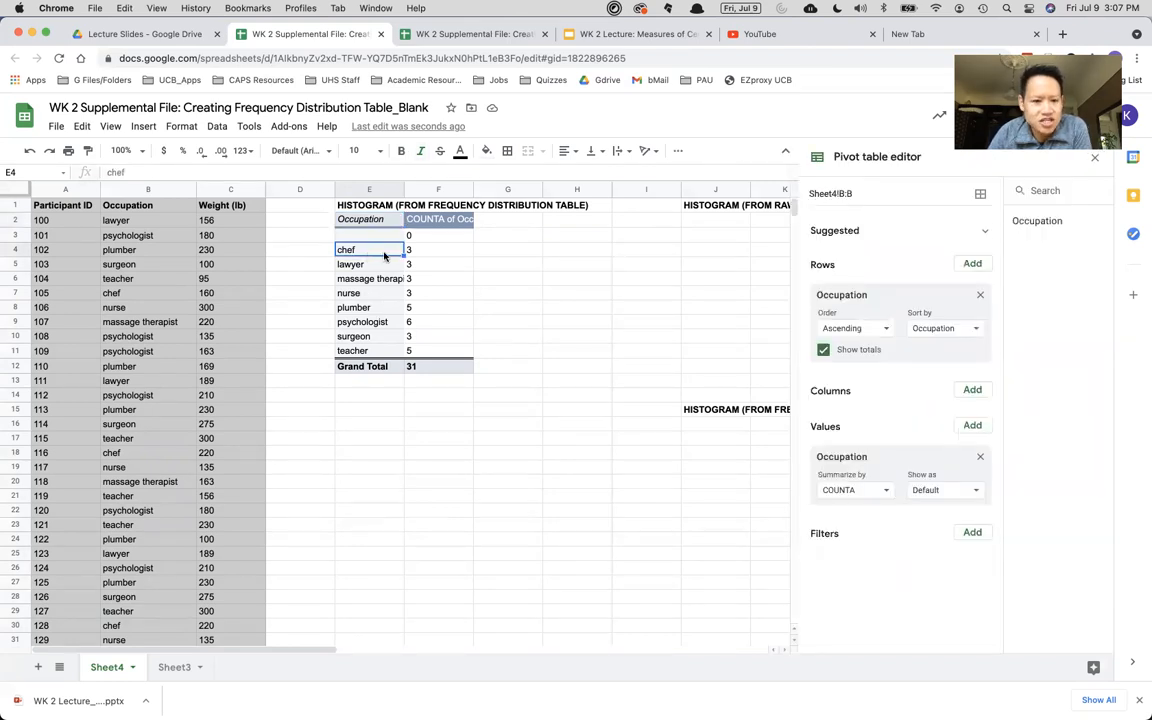
click(427, 248)
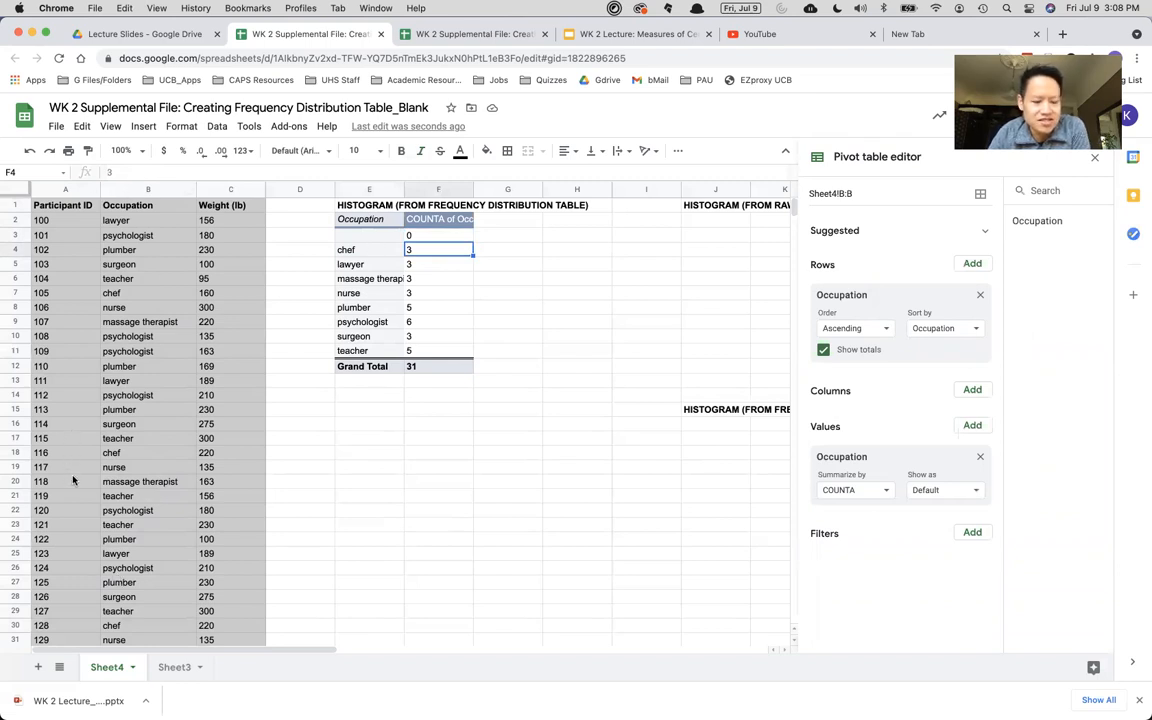
click(124, 296)
click(130, 453)
click(111, 625)
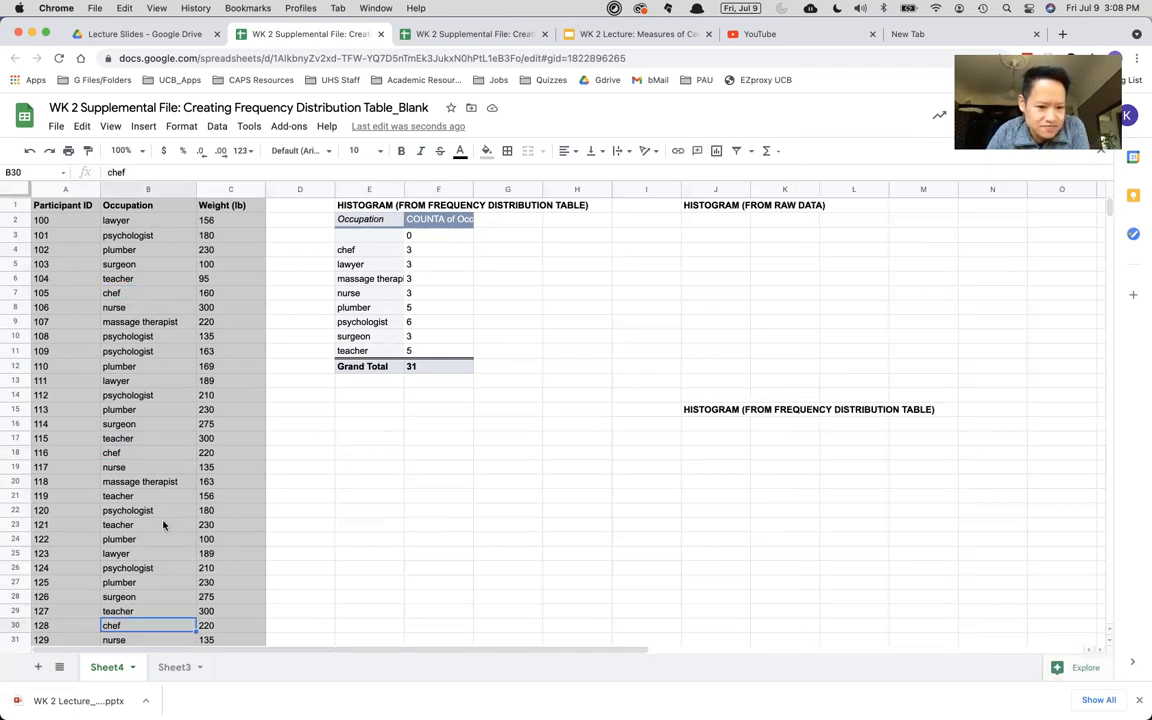
scroll(162, 522, down, 2)
scroll(150, 520, up, 2)
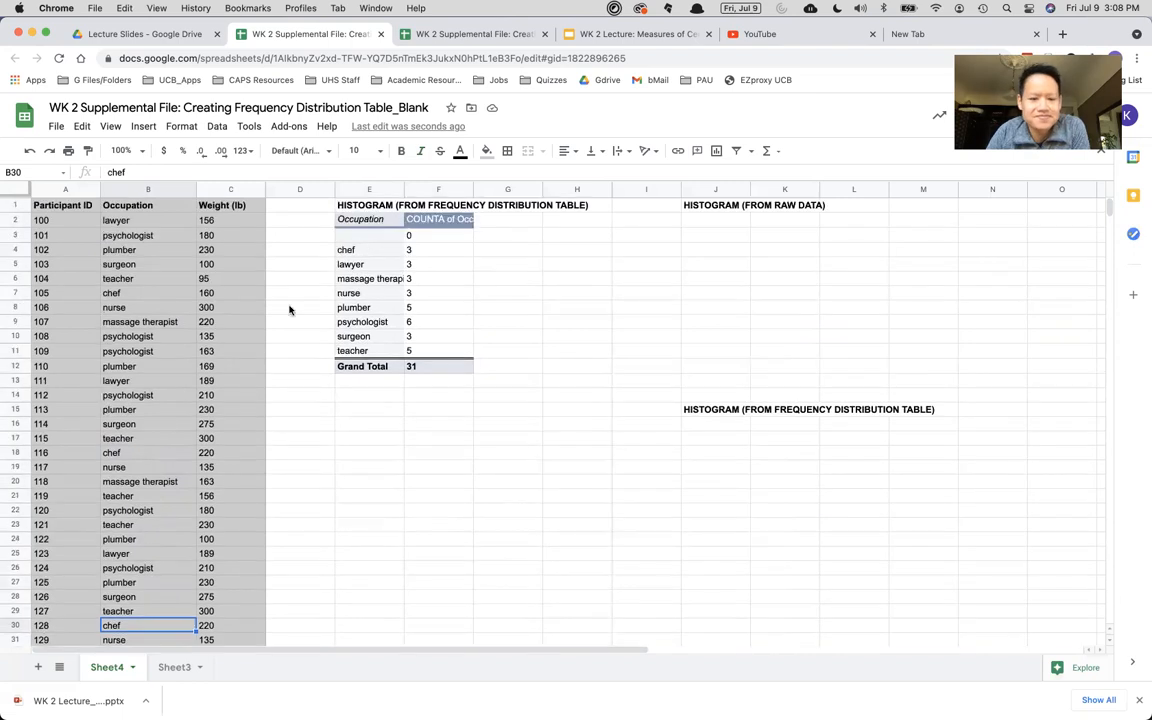
- Check the pivot table's grand total against the participant rows and the entries in B2:B32, and inspect the blank row's count
click(418, 367)
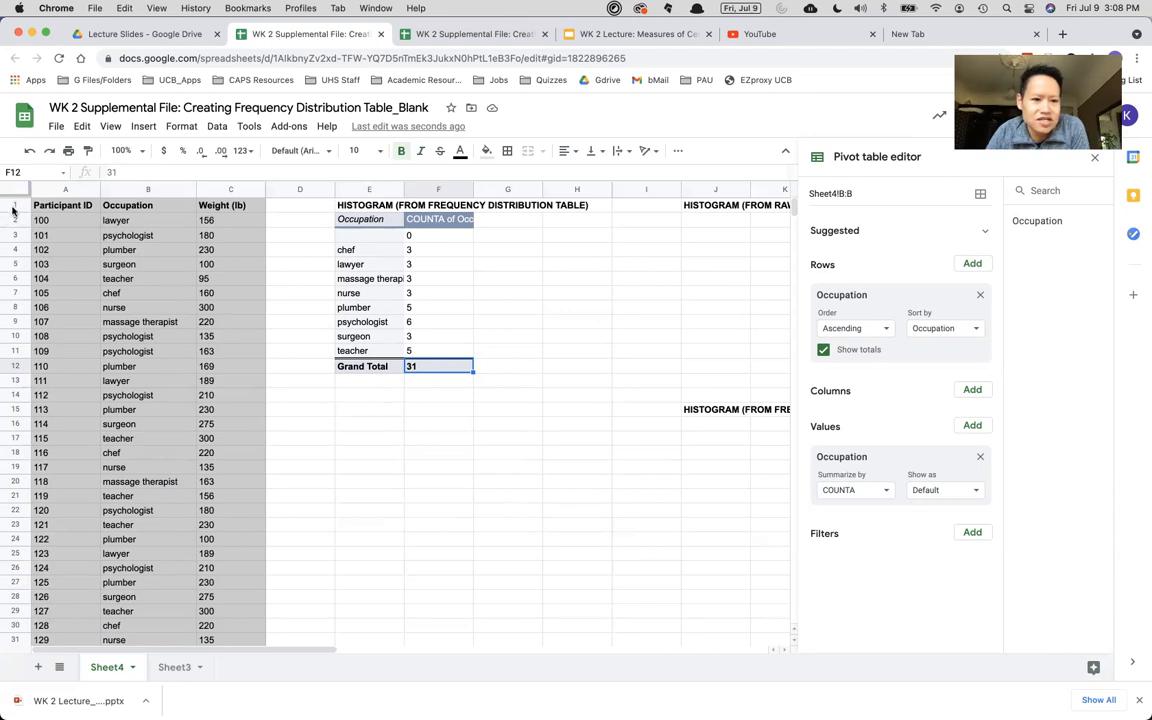
click(44, 221)
scroll(44, 300, down, 3)
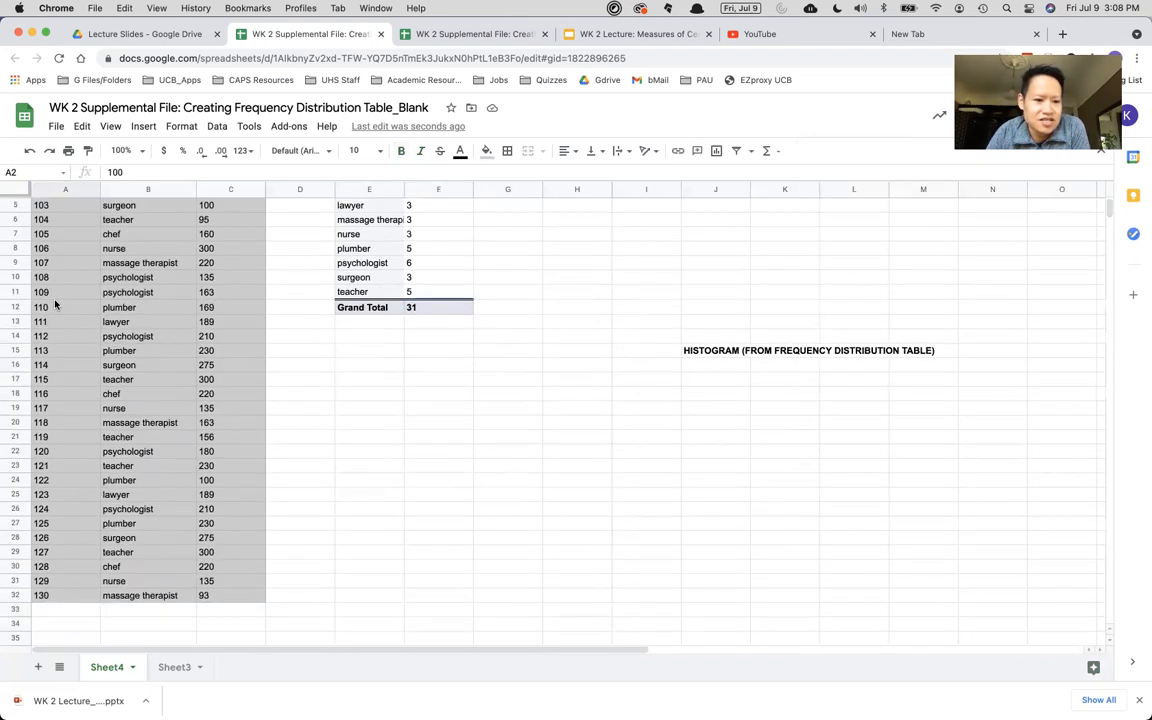
click(57, 566)
scroll(57, 570, up, 3)
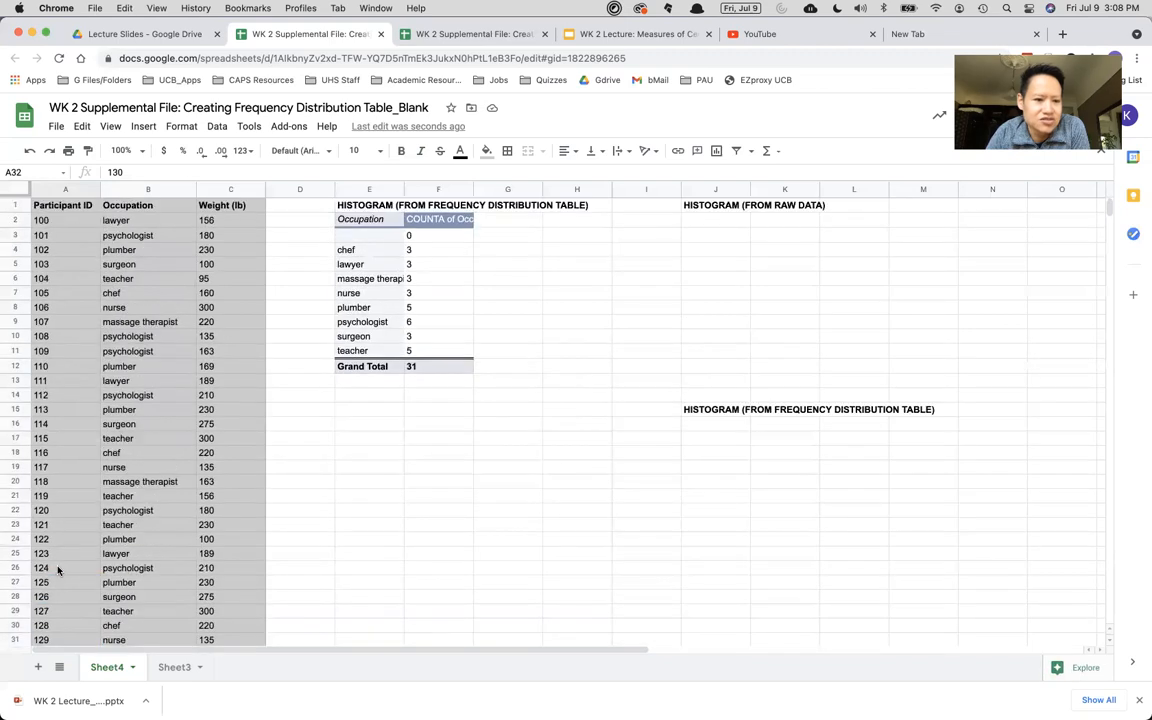
click(121, 224)
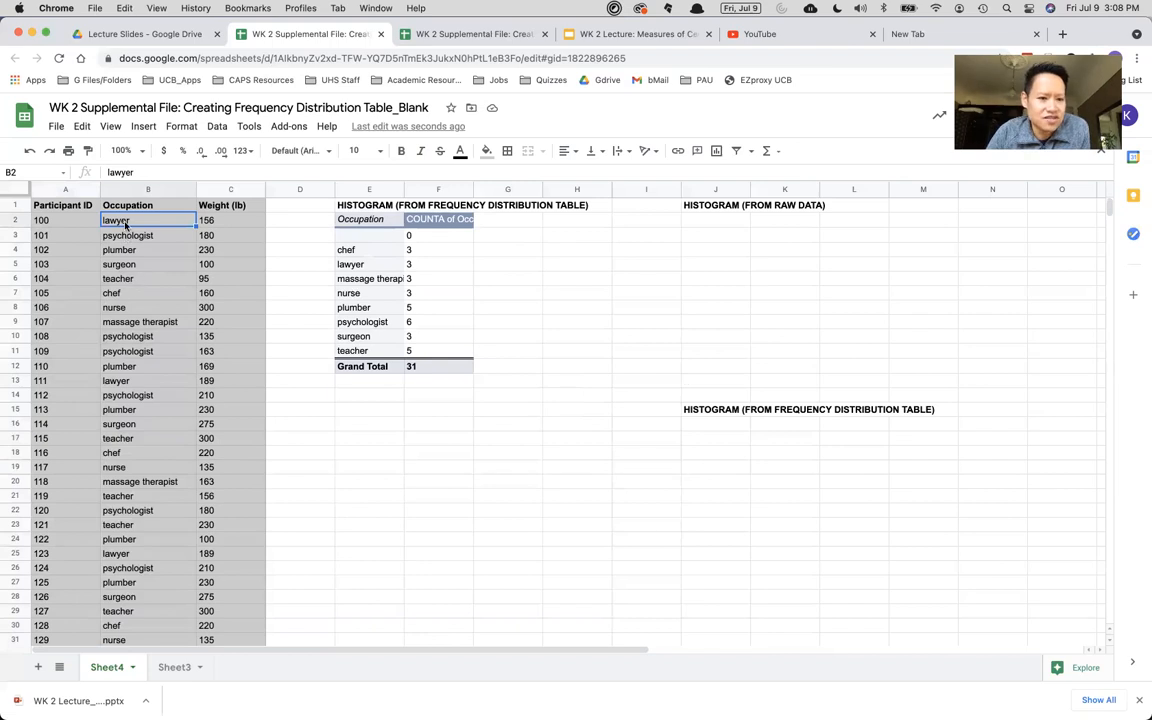
drag(121, 226, 140, 464)
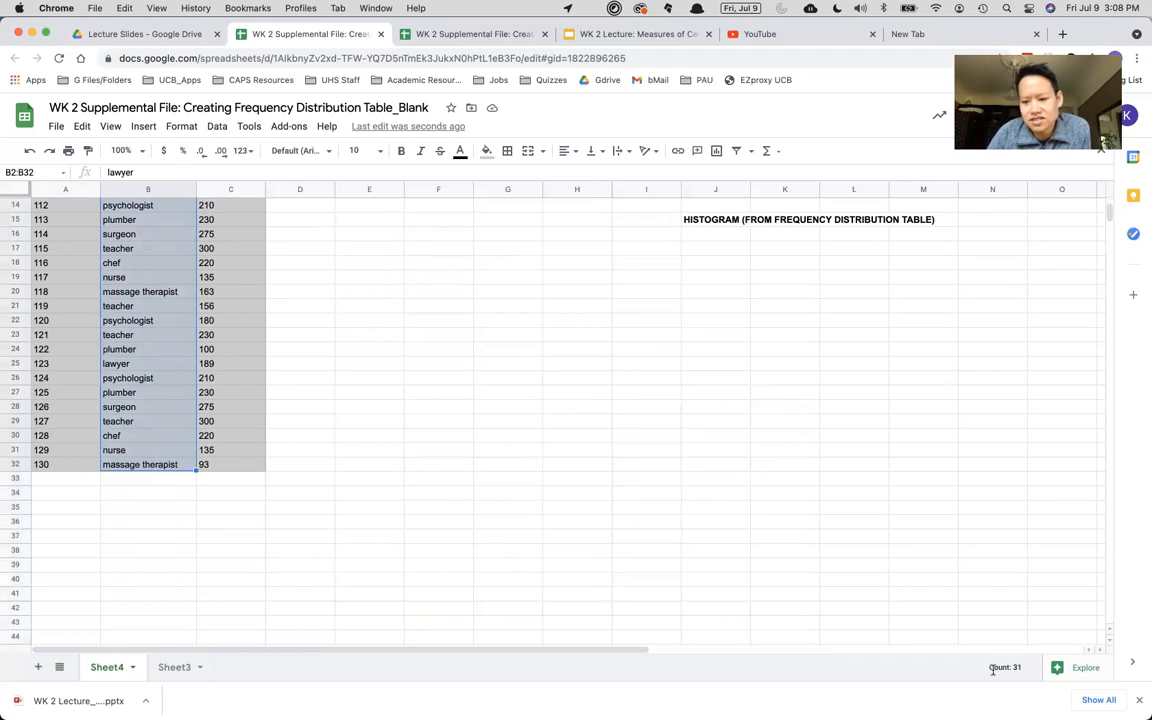
scroll(937, 497, up, 3)
scroll(937, 497, up, 2)
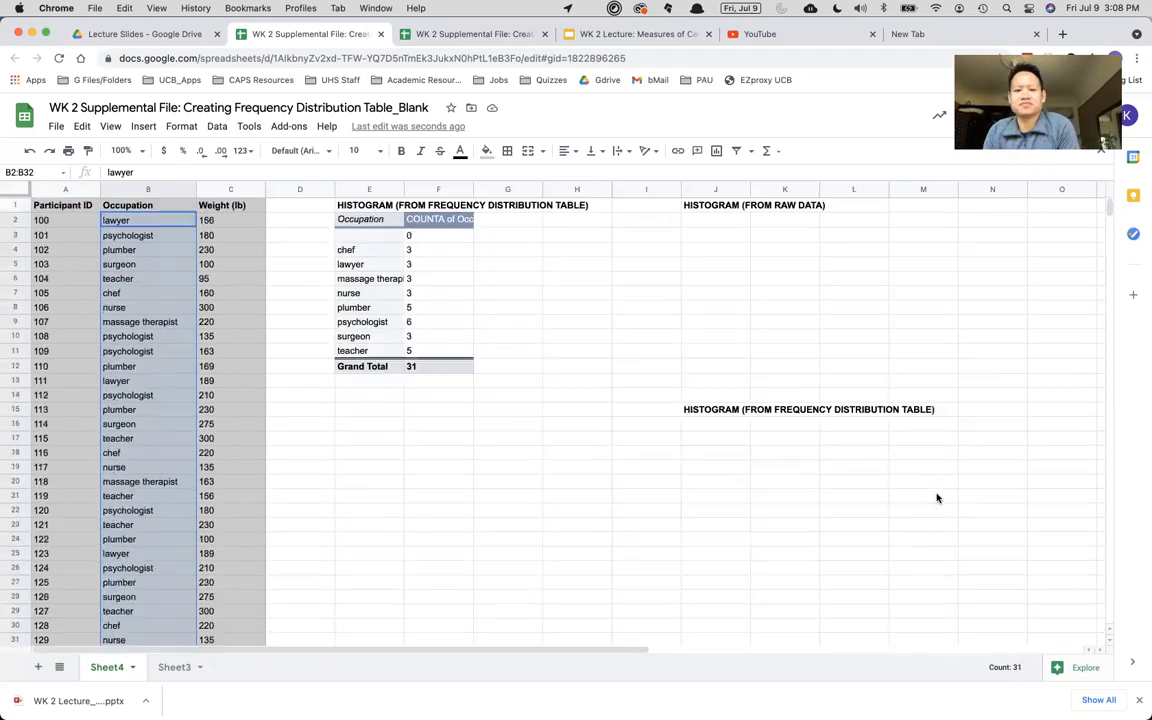
click(464, 240)
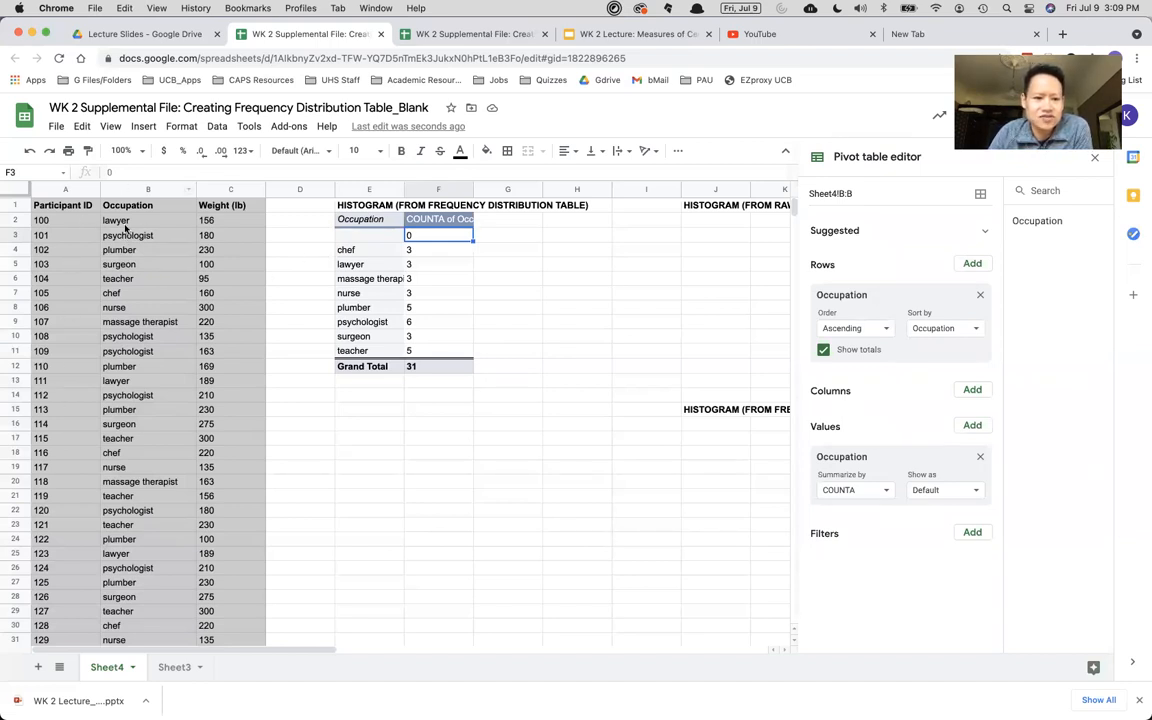
click(1096, 162)
- Insert a chart of the raw Occupation column and fit it, reduced in size, beneath the HISTOGRAM (FROM RAW DATA) heading
click(700, 221)
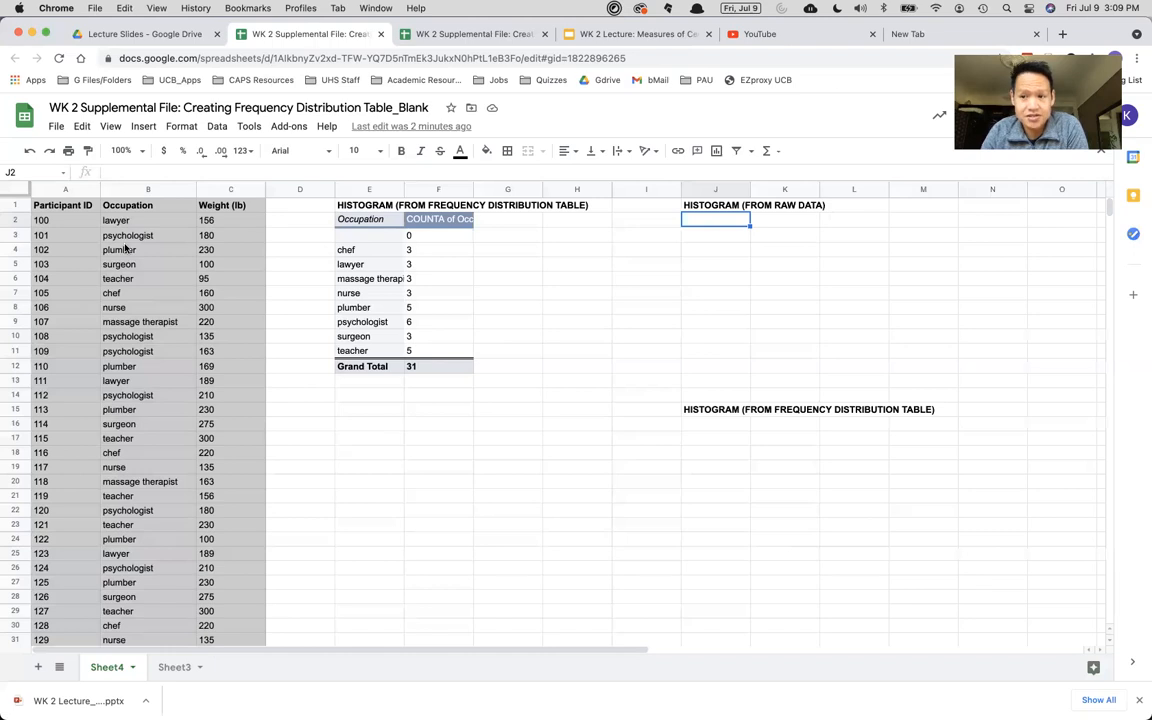
click(147, 189)
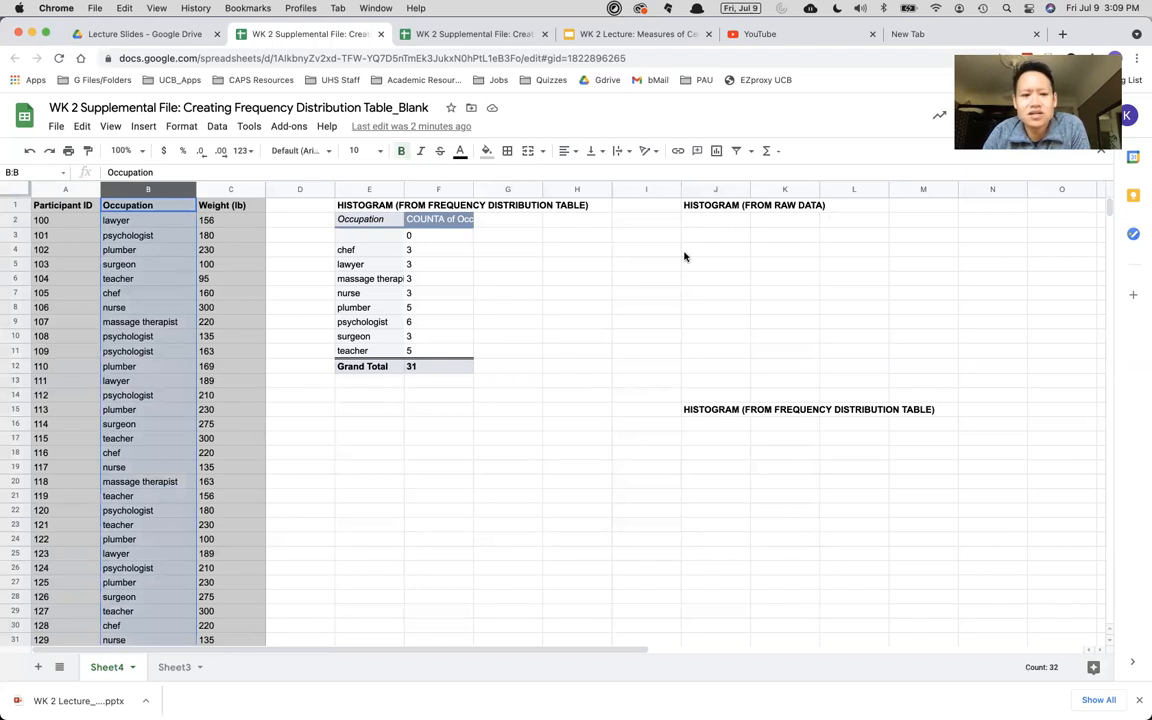
click(144, 127)
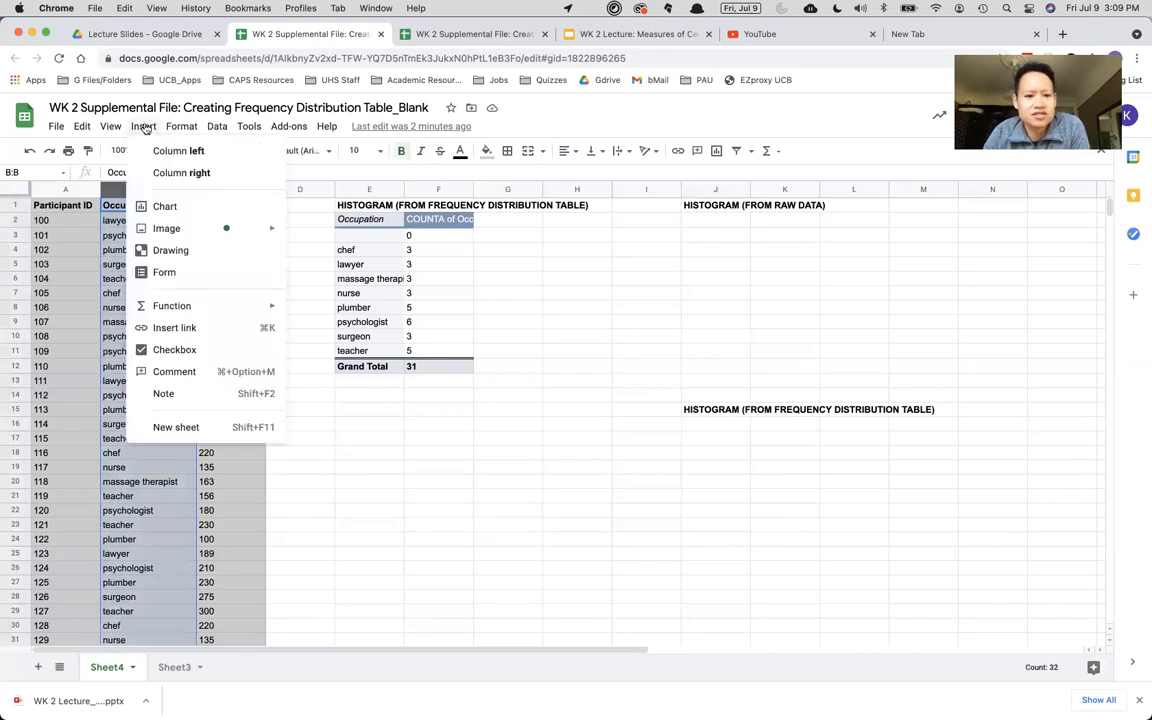
click(165, 206)
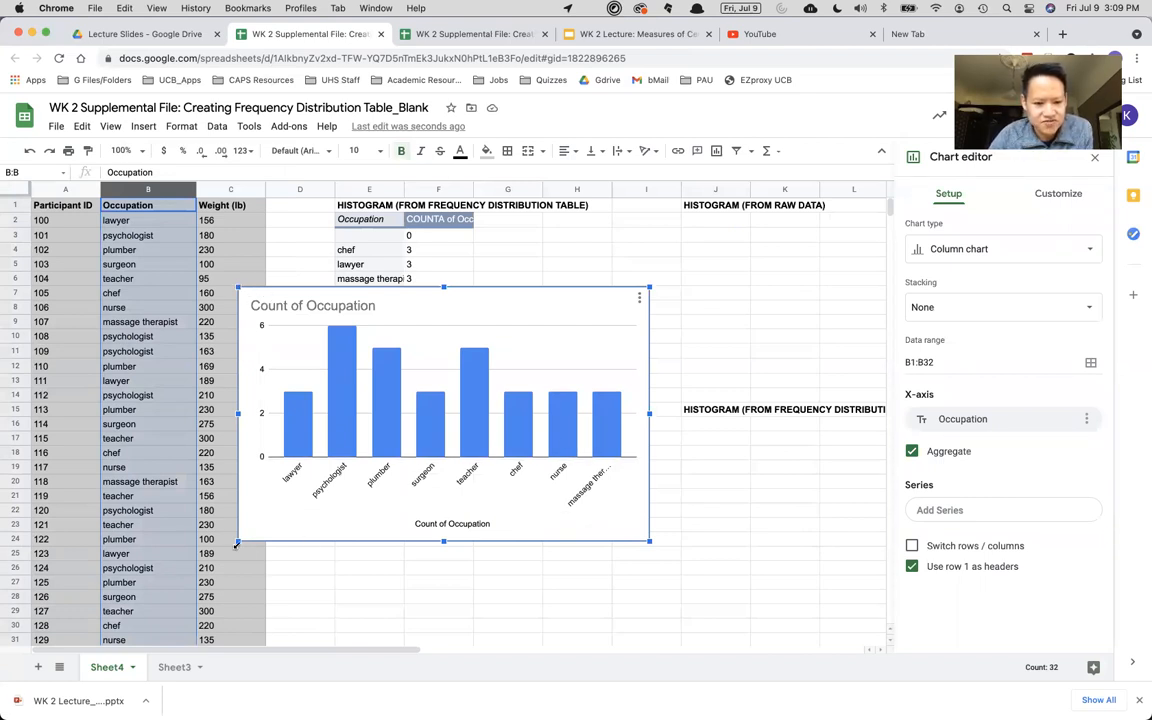
drag(237, 542, 371, 446)
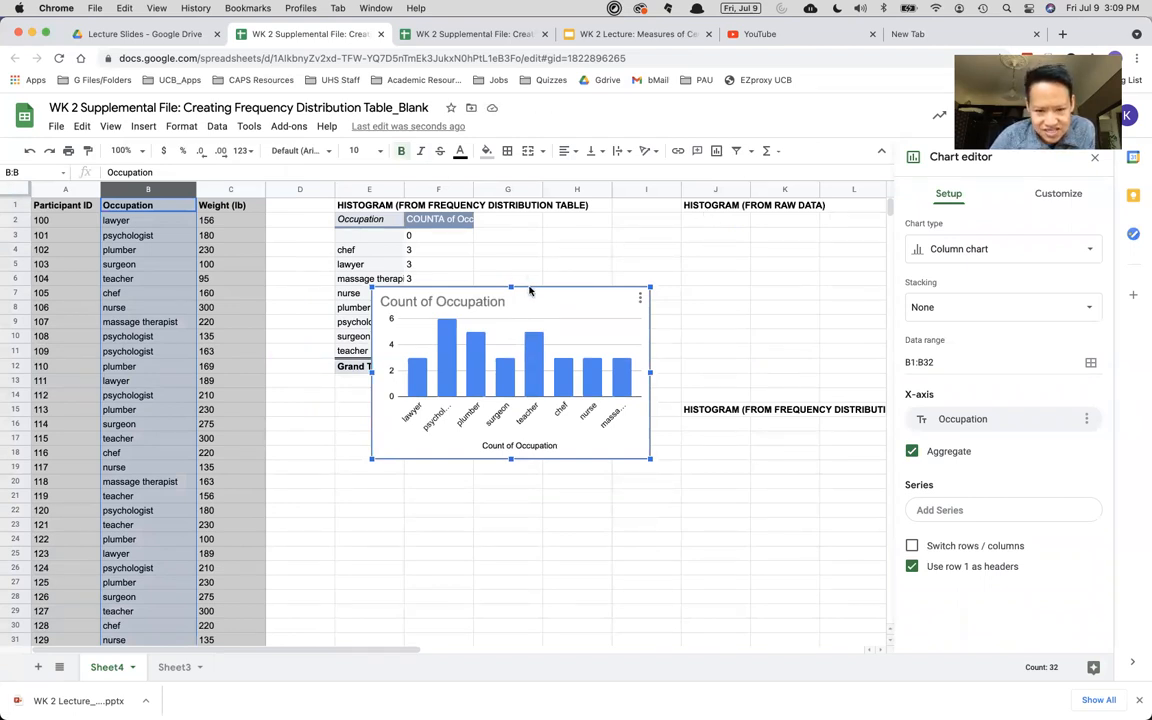
drag(537, 286, 848, 212)
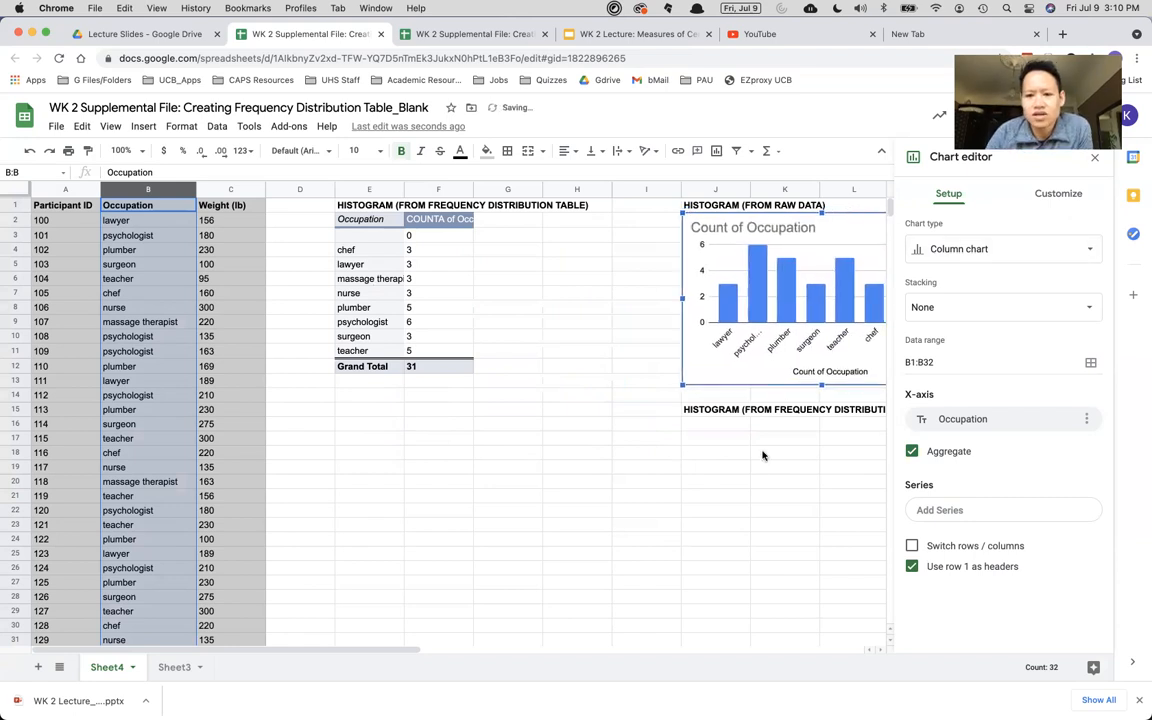
- Compare the lawyer and psychologist bars in the raw-data chart with their pivot table counts, and close the pivot table editor
scroll(754, 470, right, 3)
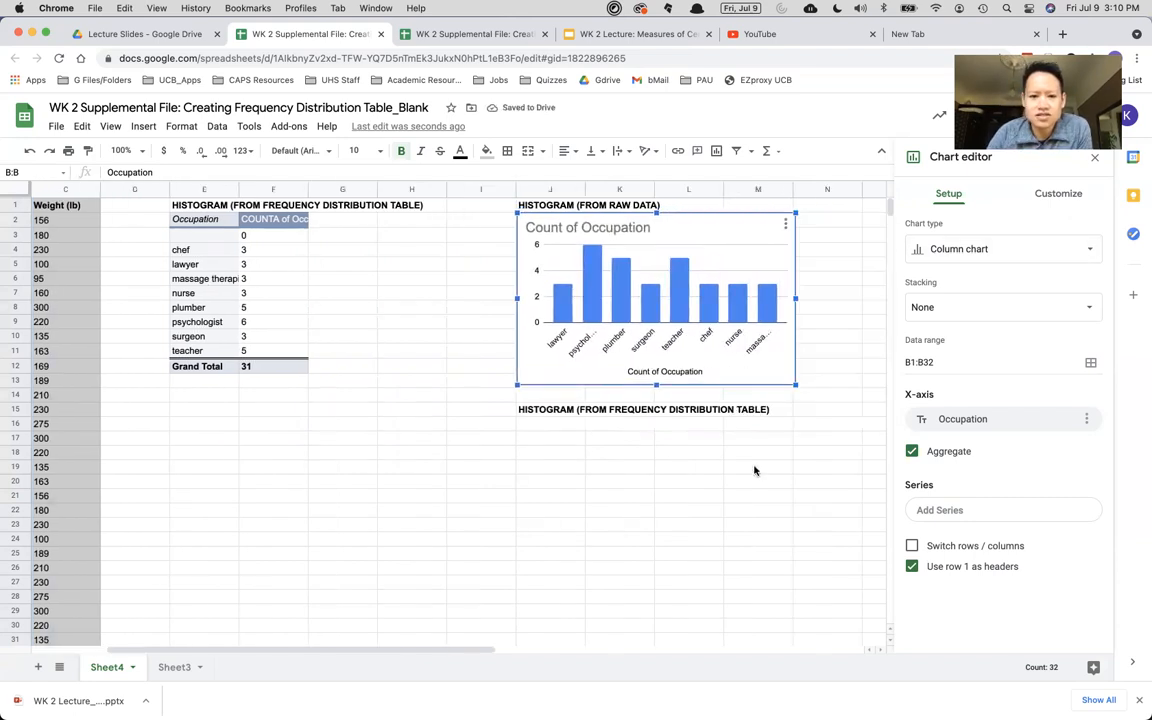
click(754, 470)
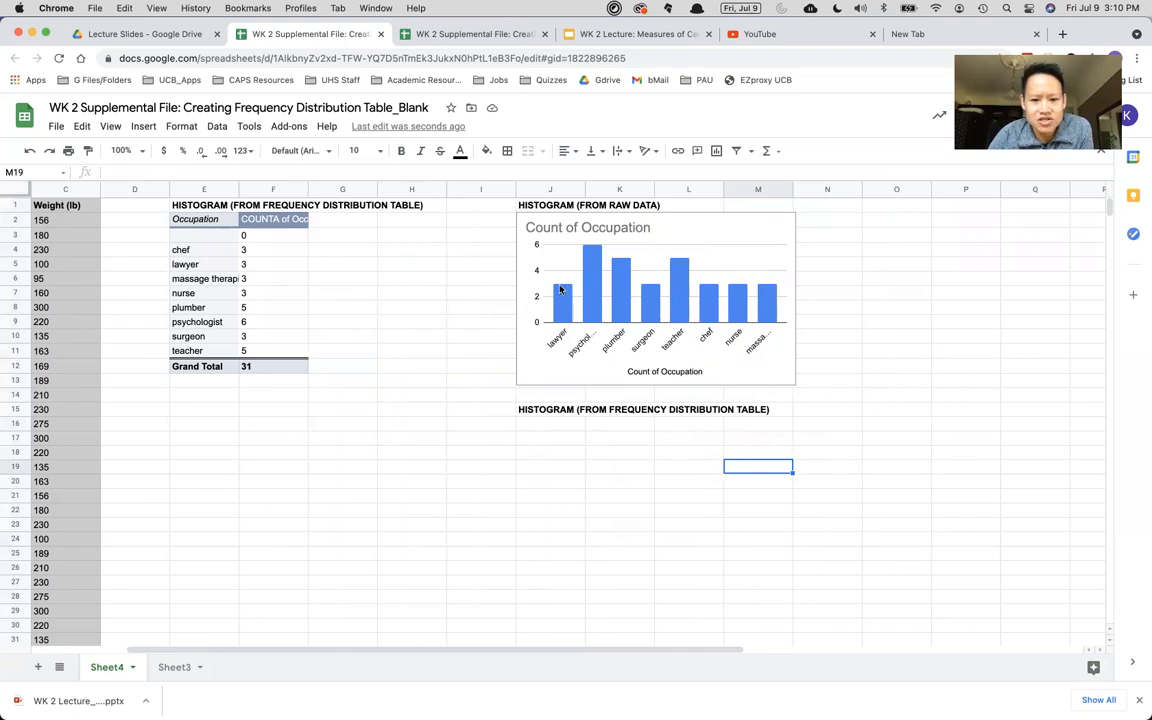
click(261, 265)
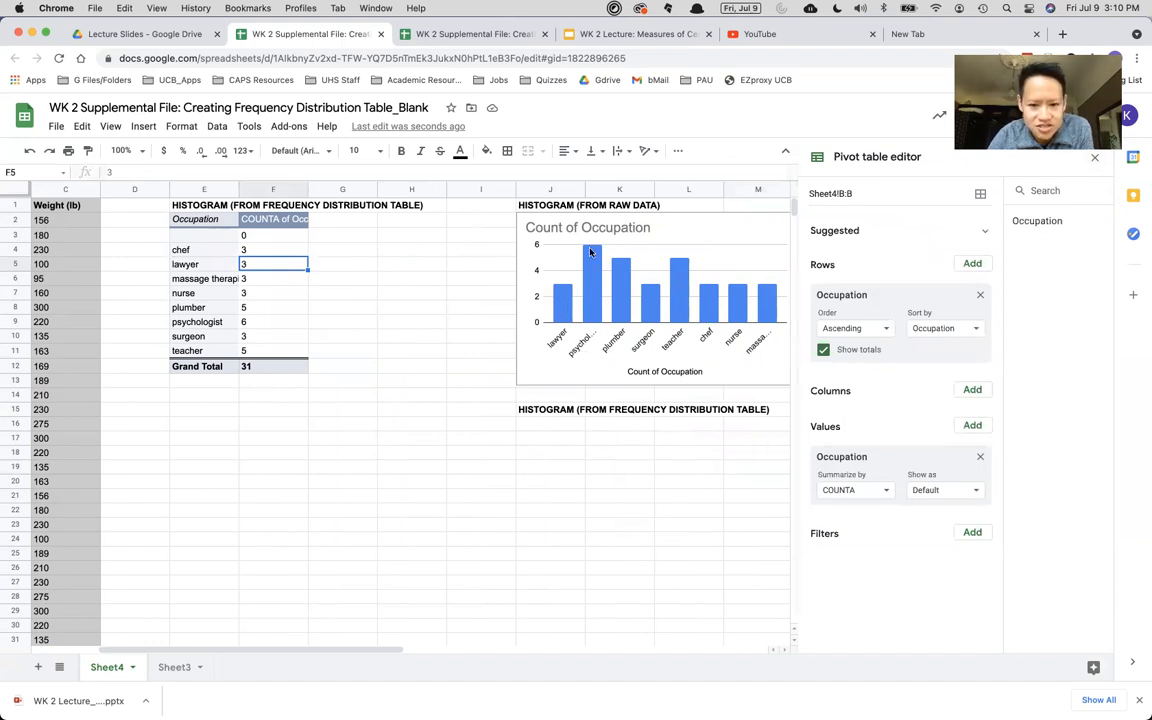
click(258, 321)
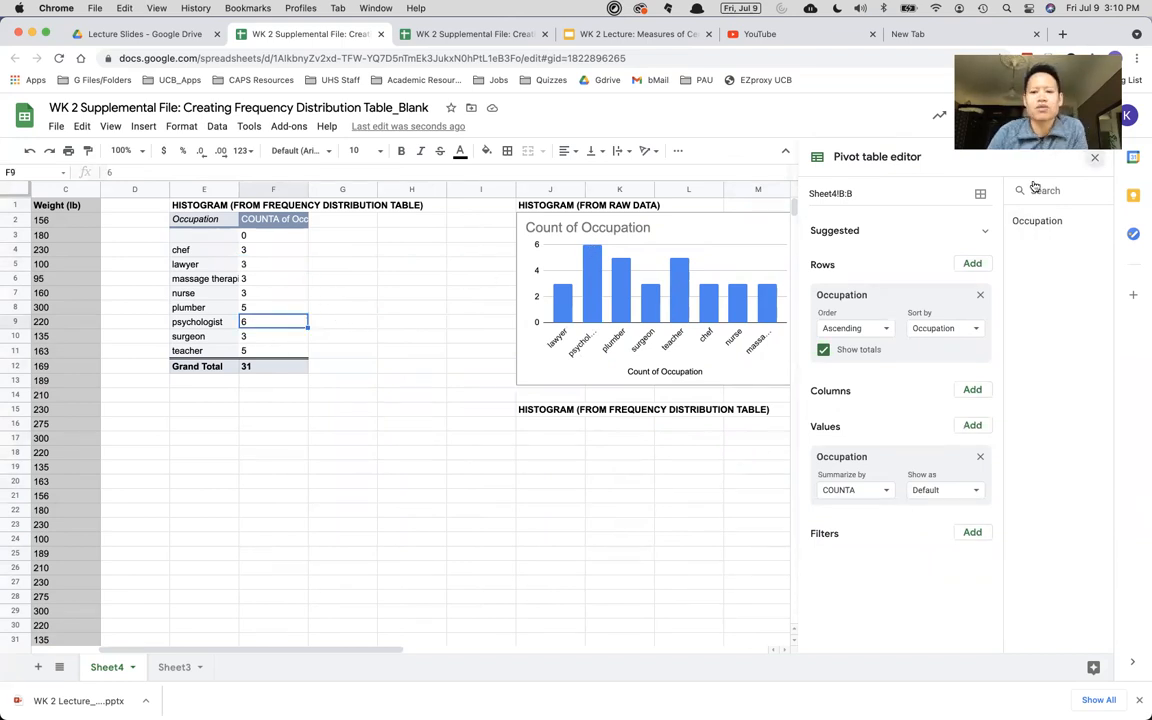
click(1094, 157)
- Compare the order of the first raw Occupation entries with the order of the bars in the raw-data chart
scroll(740, 400, left, 3)
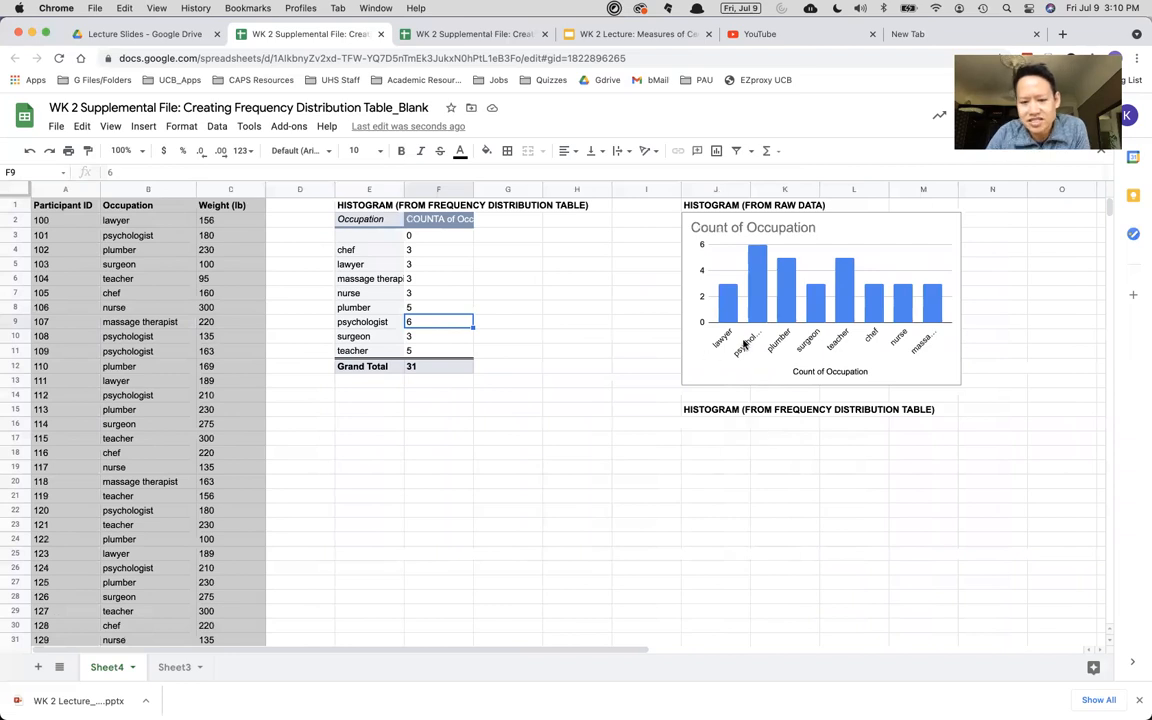
click(131, 235)
key(Up)
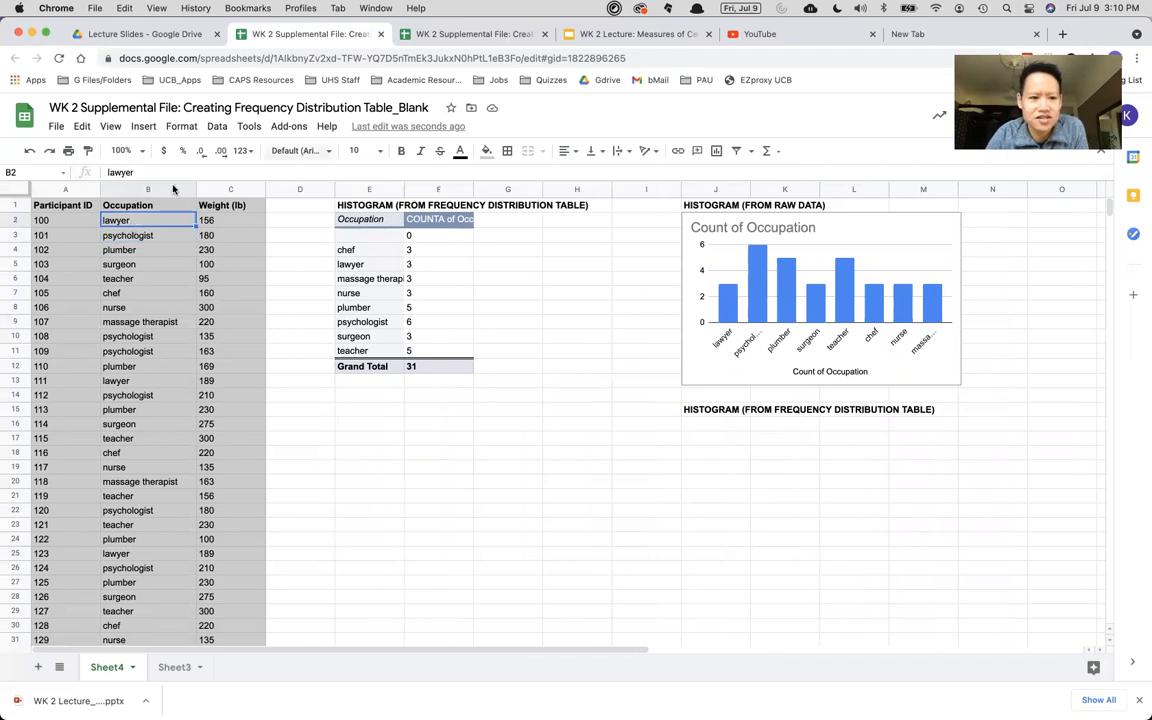
key(Down)
key(Down)
key(Up)
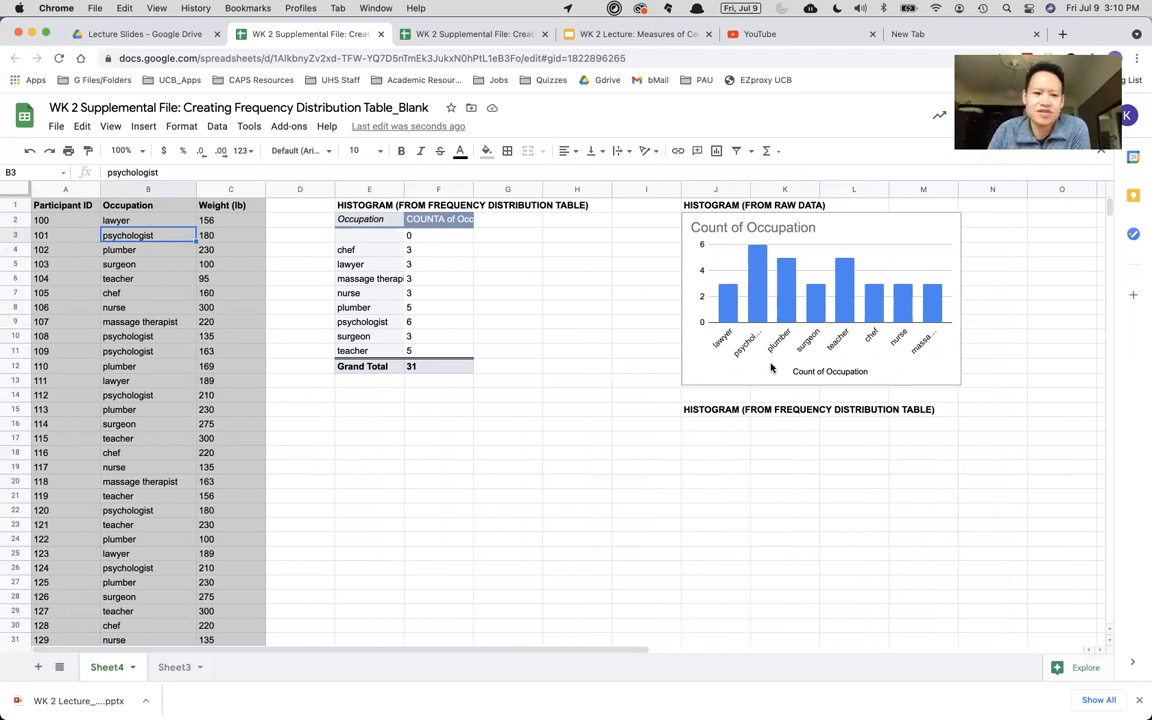
- Review the raw data in columns A:C and the frequency distribution table, and close the pivot table editor
drag(60, 190, 230, 190)
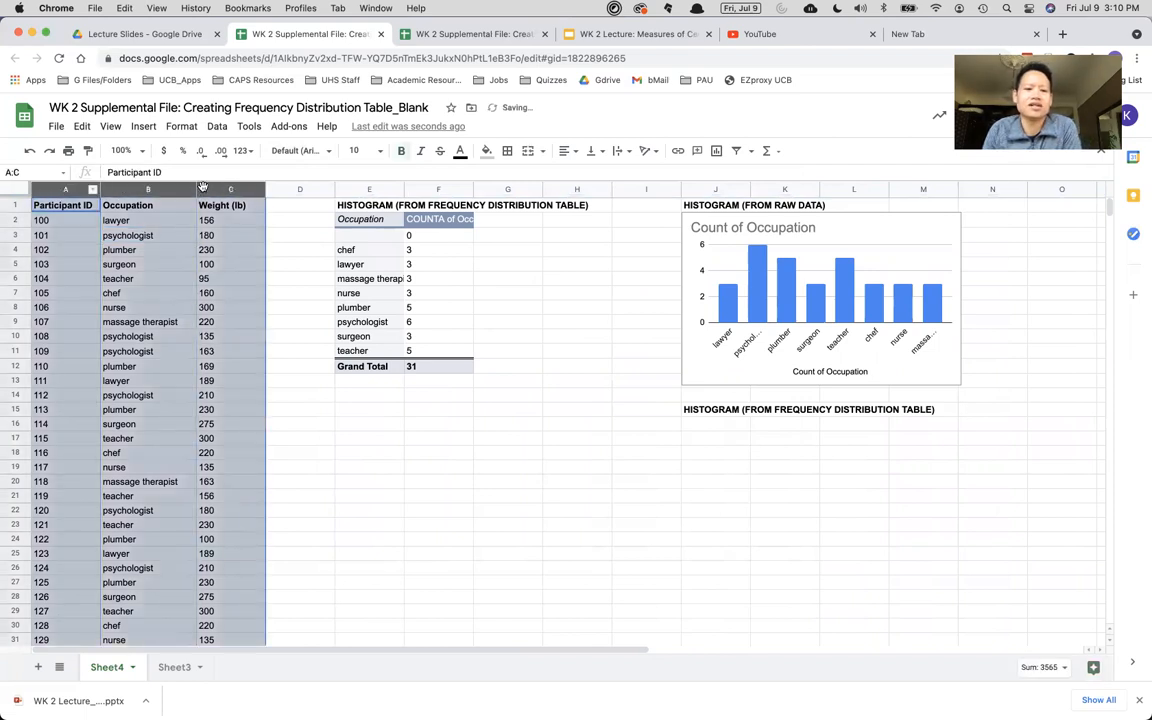
click(358, 220)
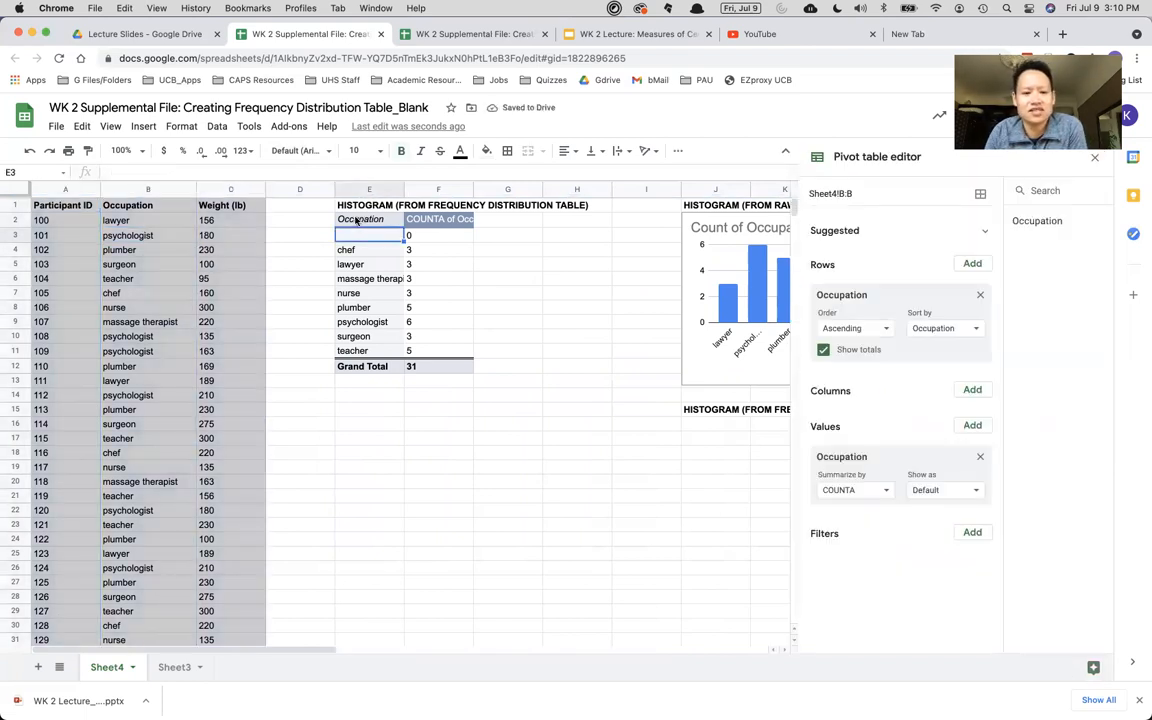
click(436, 352)
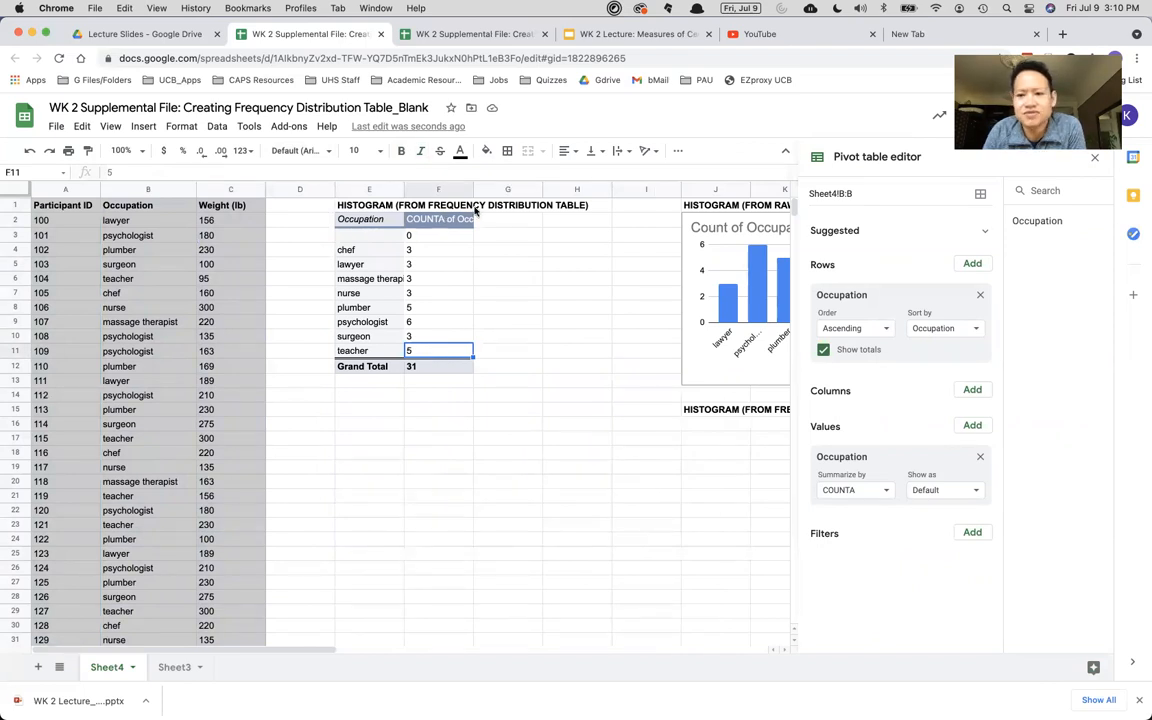
click(1095, 160)
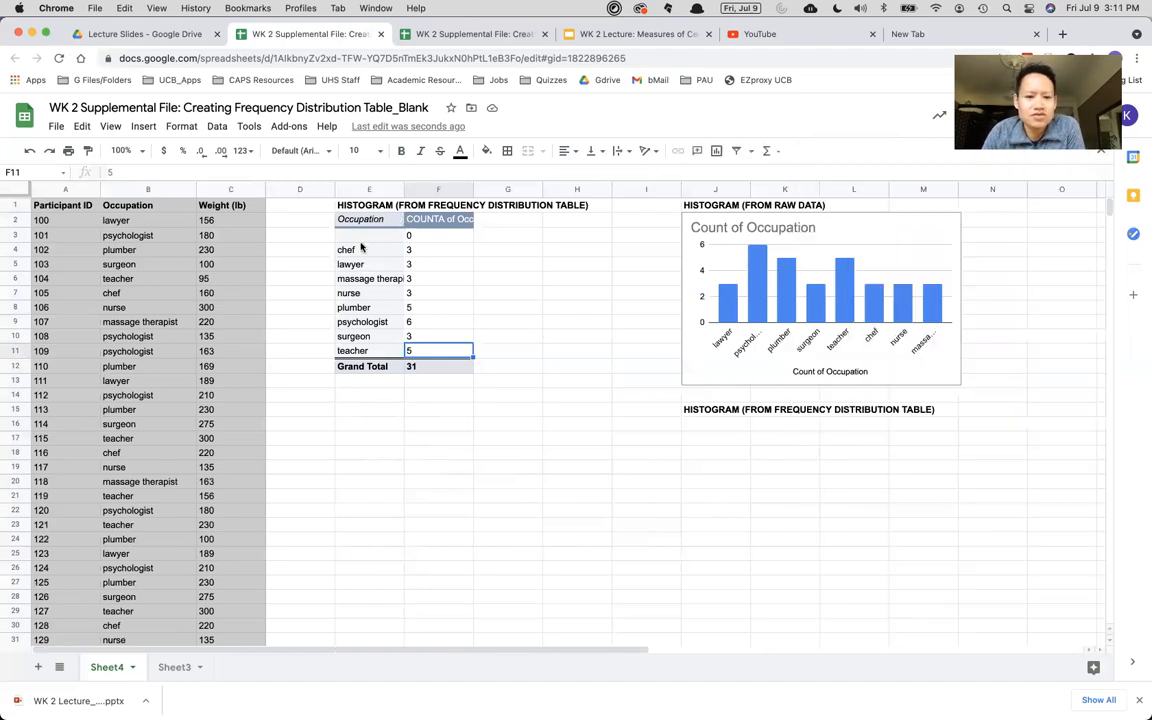
- Insert a column chart of E4:F11 and fit it, reduced in size, beneath the lower HISTOGRAM (FROM FREQUENCY DISTRIBUTION TABLE) heading
drag(396, 247, 432, 352)
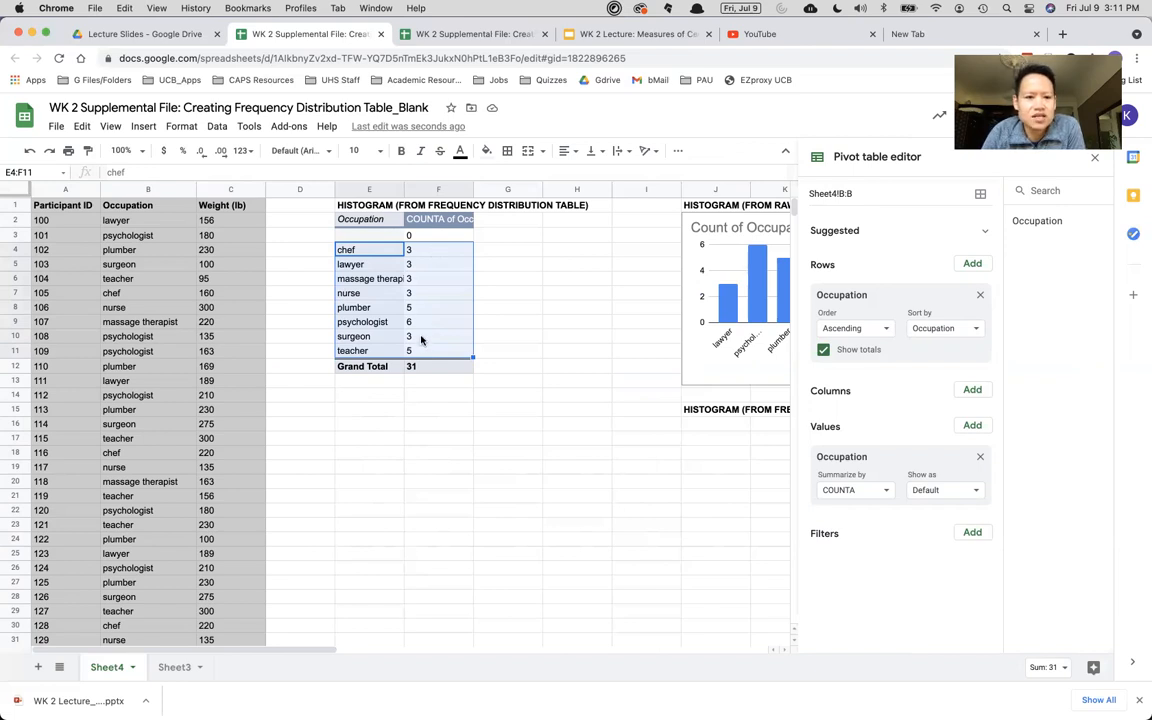
click(143, 126)
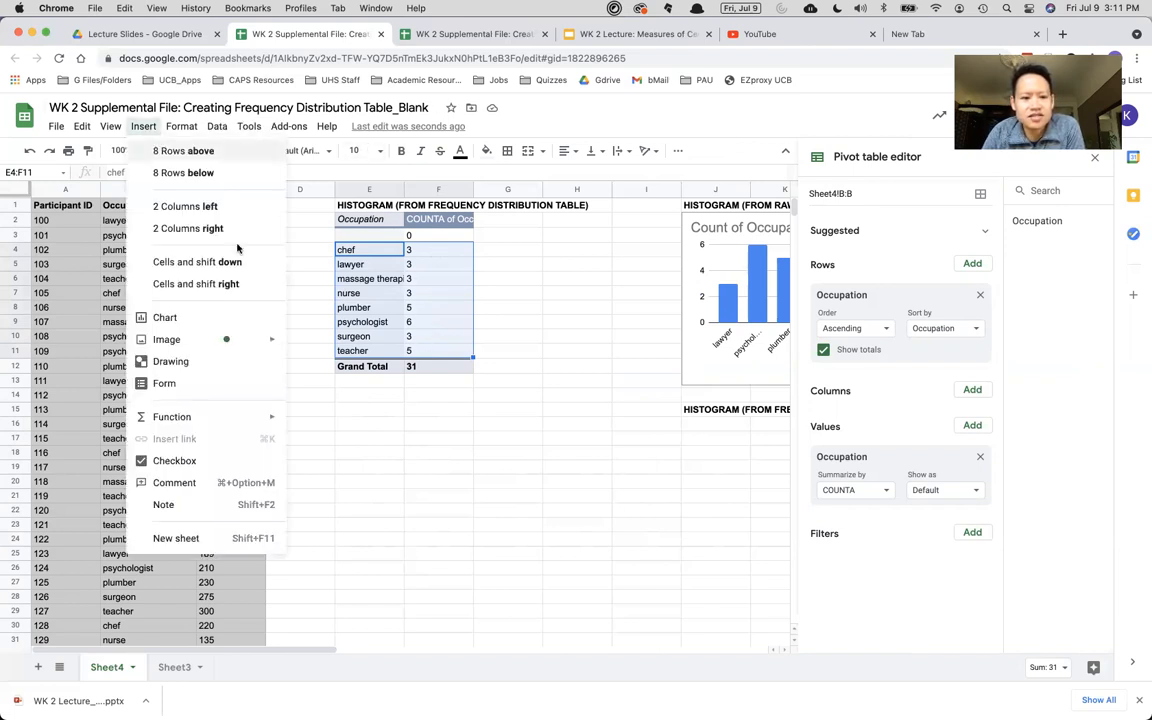
click(201, 320)
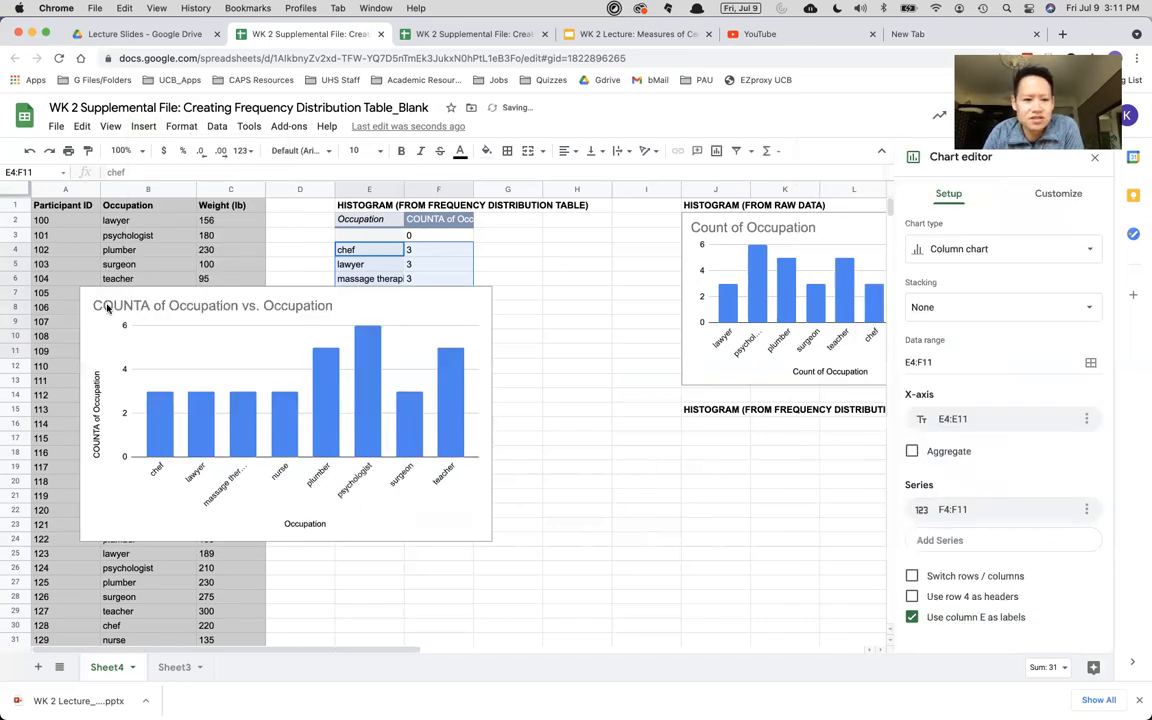
click(89, 297)
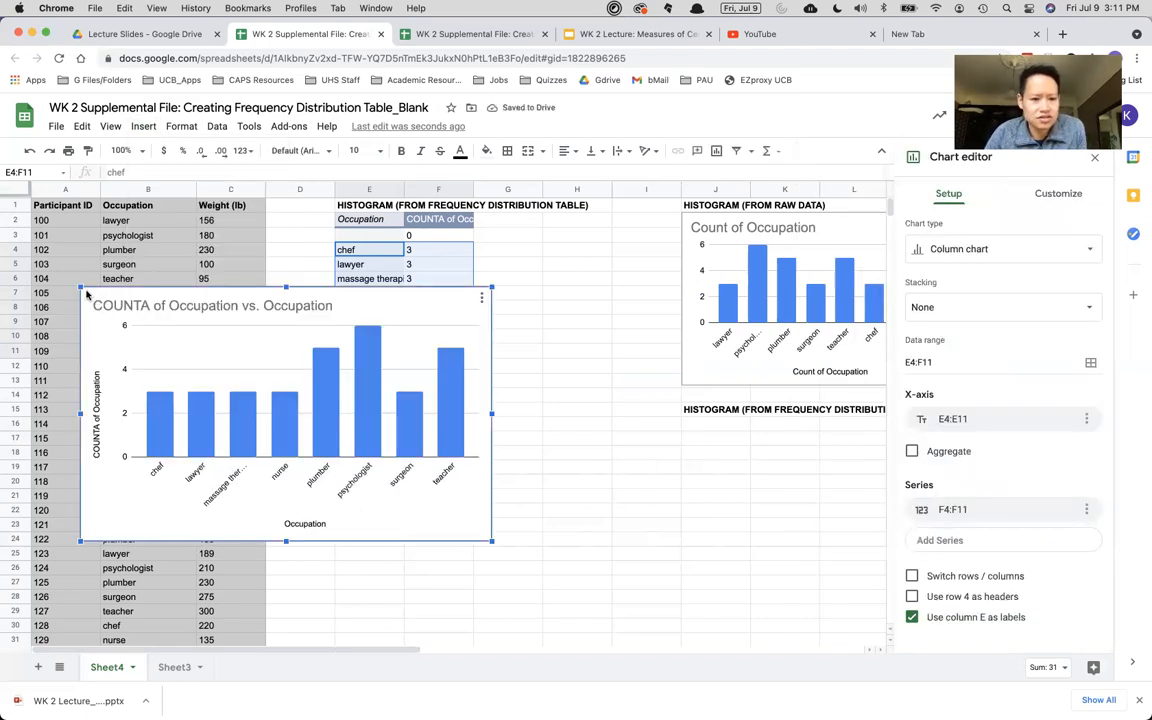
click(311, 339)
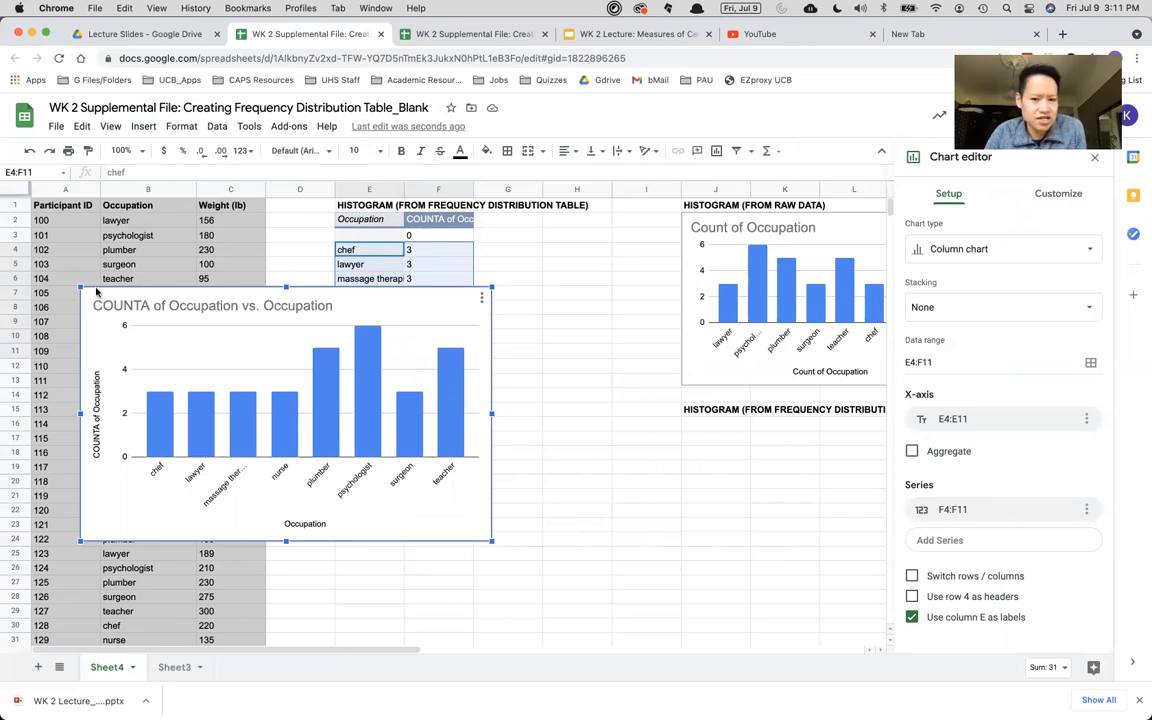
drag(80, 287, 208, 367)
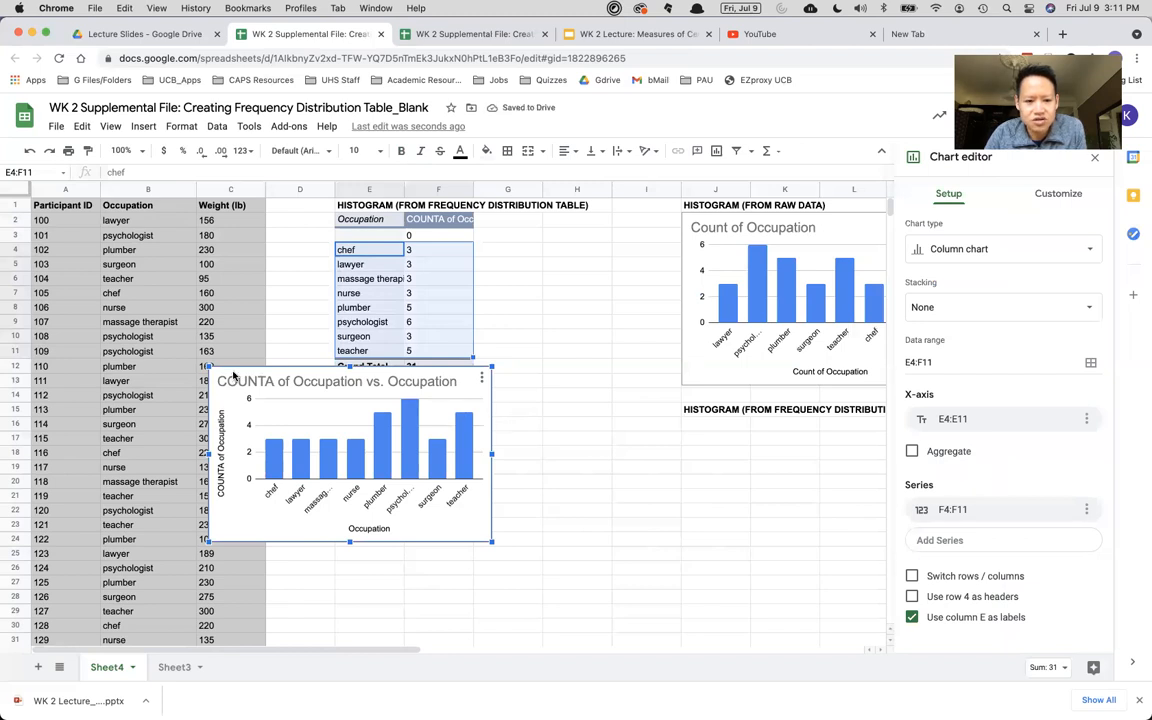
drag(208, 392, 687, 449)
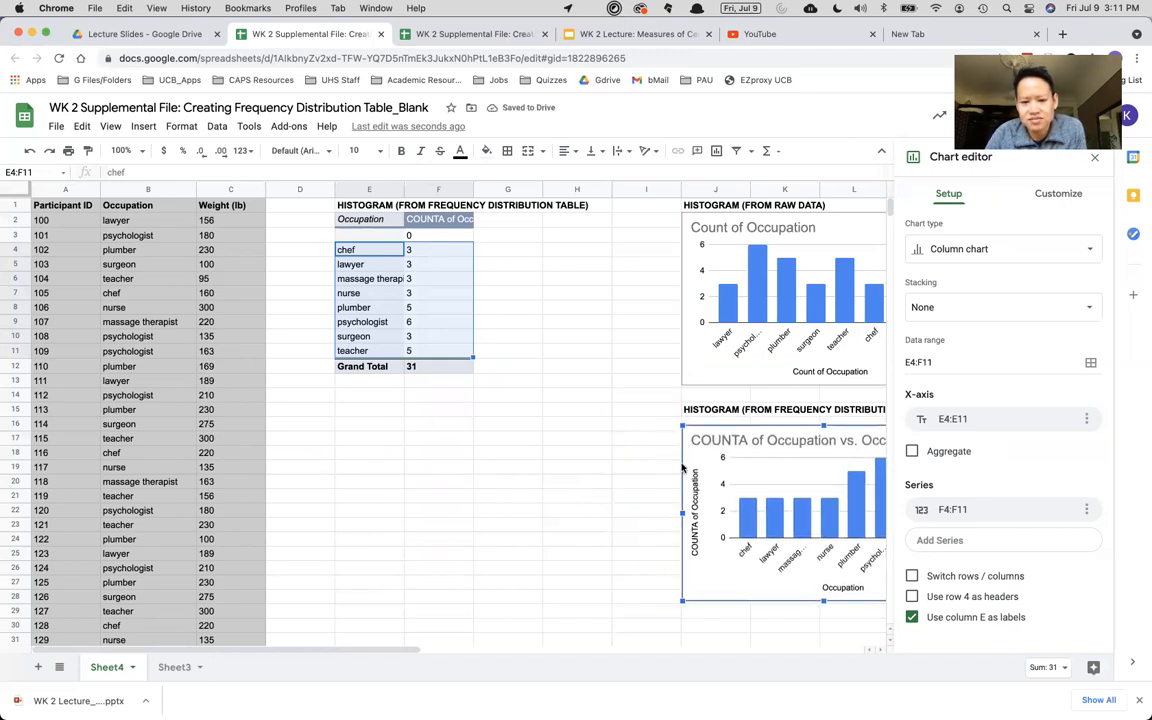
drag(681, 513, 376, 512)
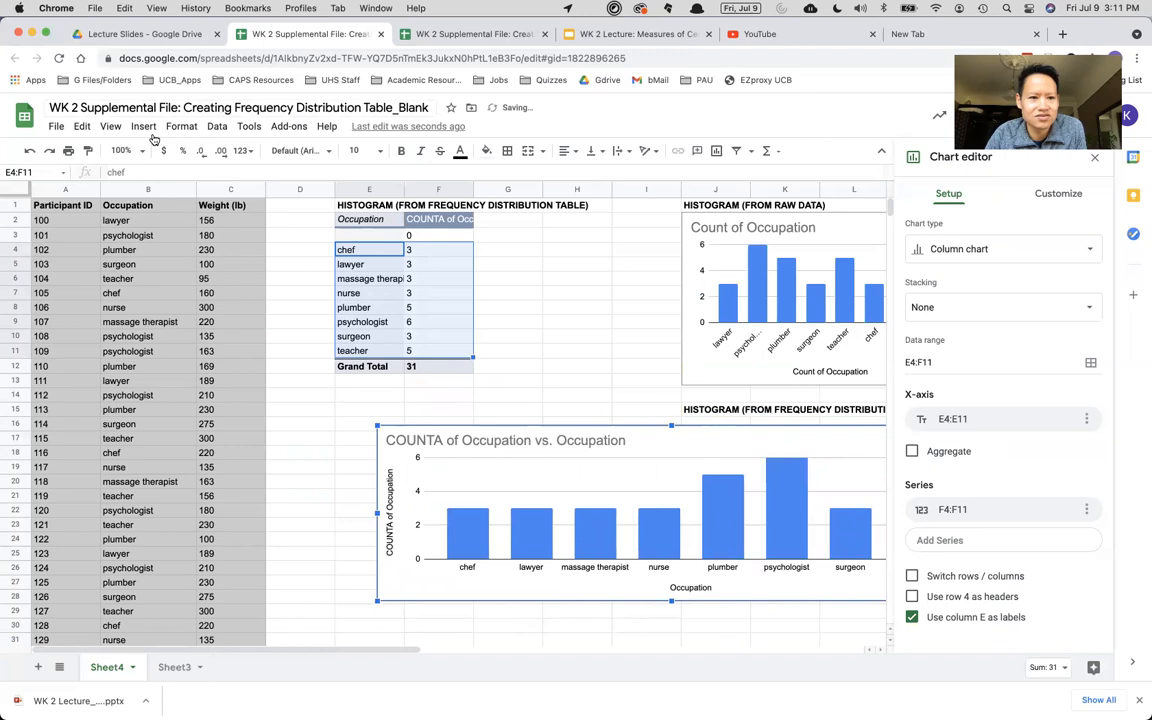
click(82, 126)
click(100, 150)
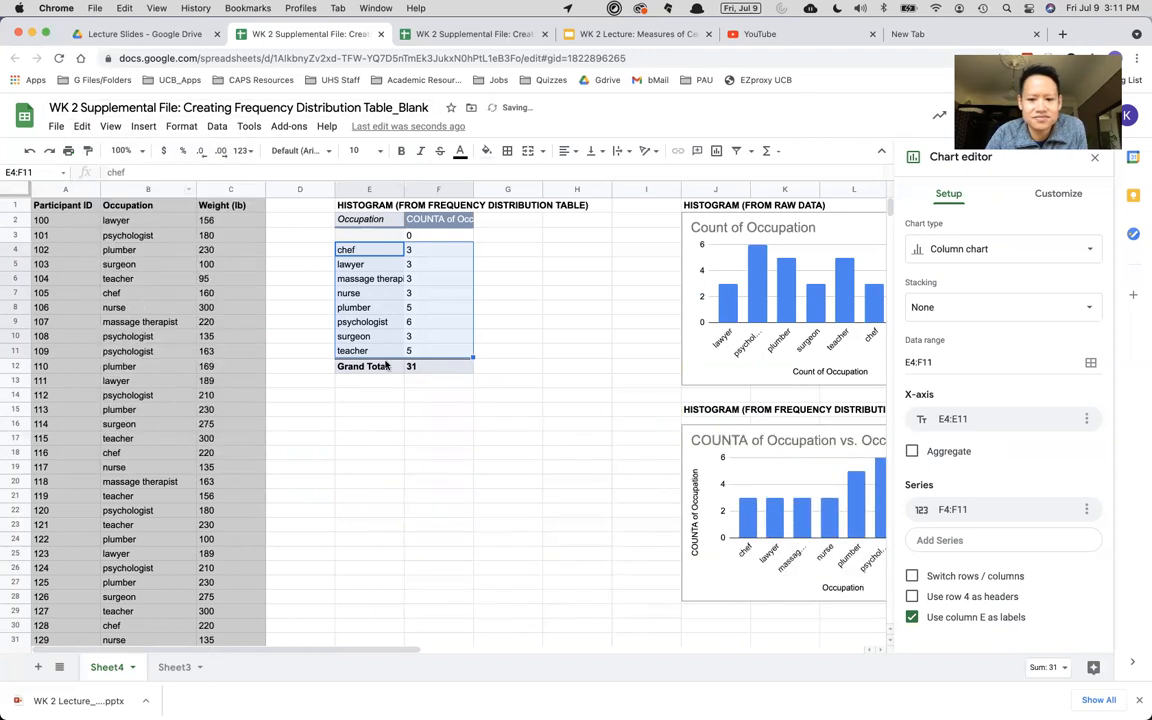
- Close the chart editor and the pivot table editor
click(1094, 160)
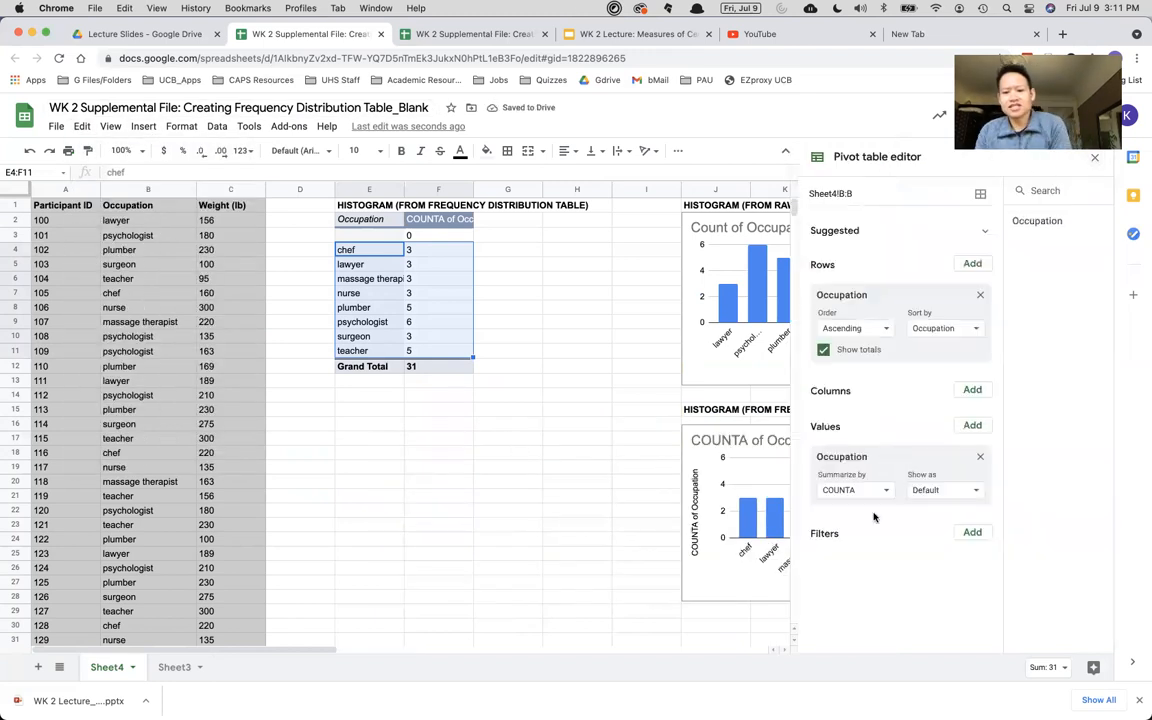
click(1095, 160)
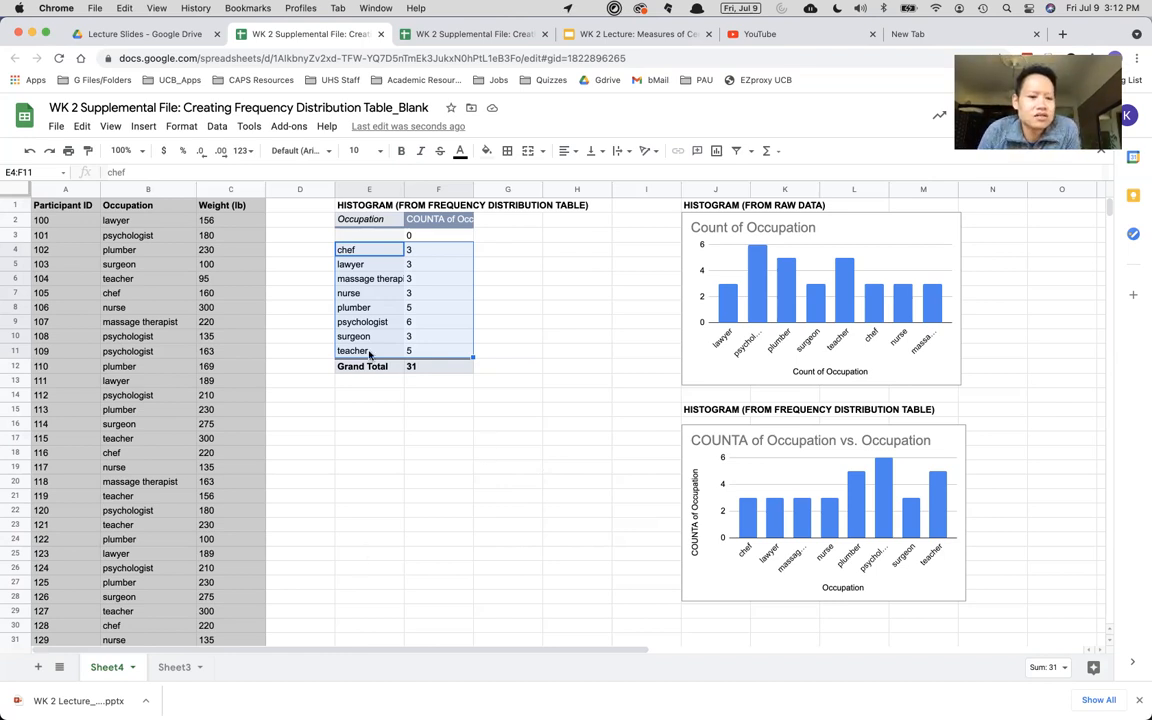
- Select the whole Weight (lb) column and set the selection summary to show its average
click(230, 221)
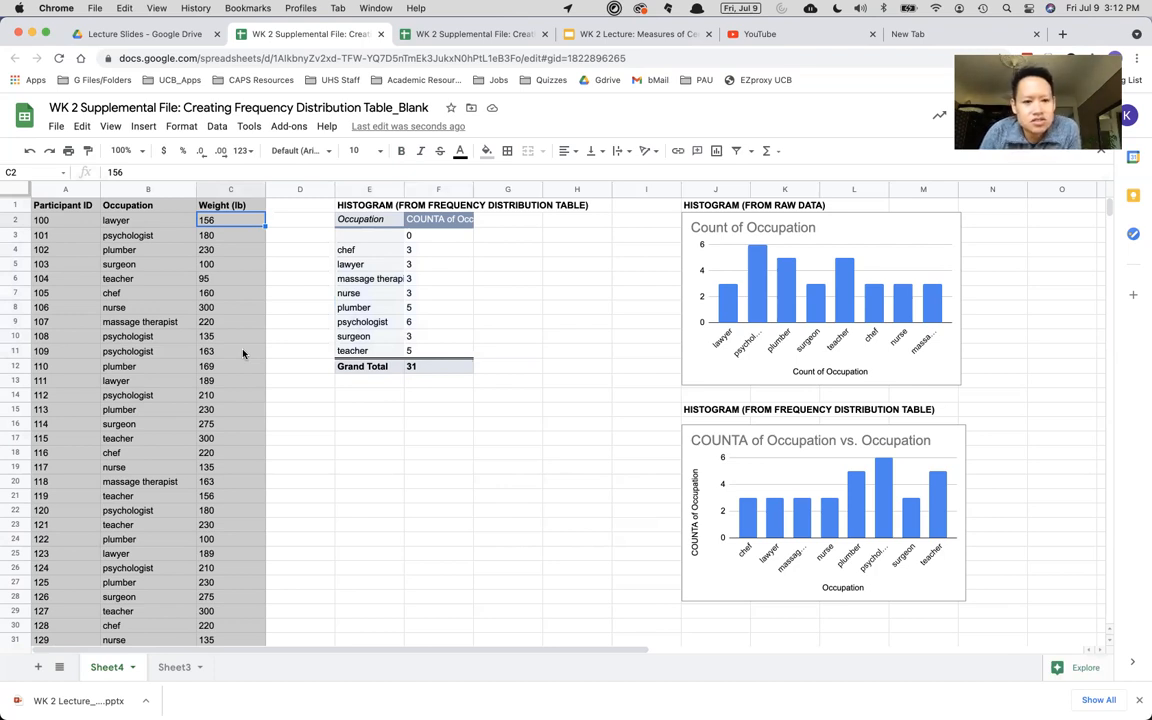
click(229, 190)
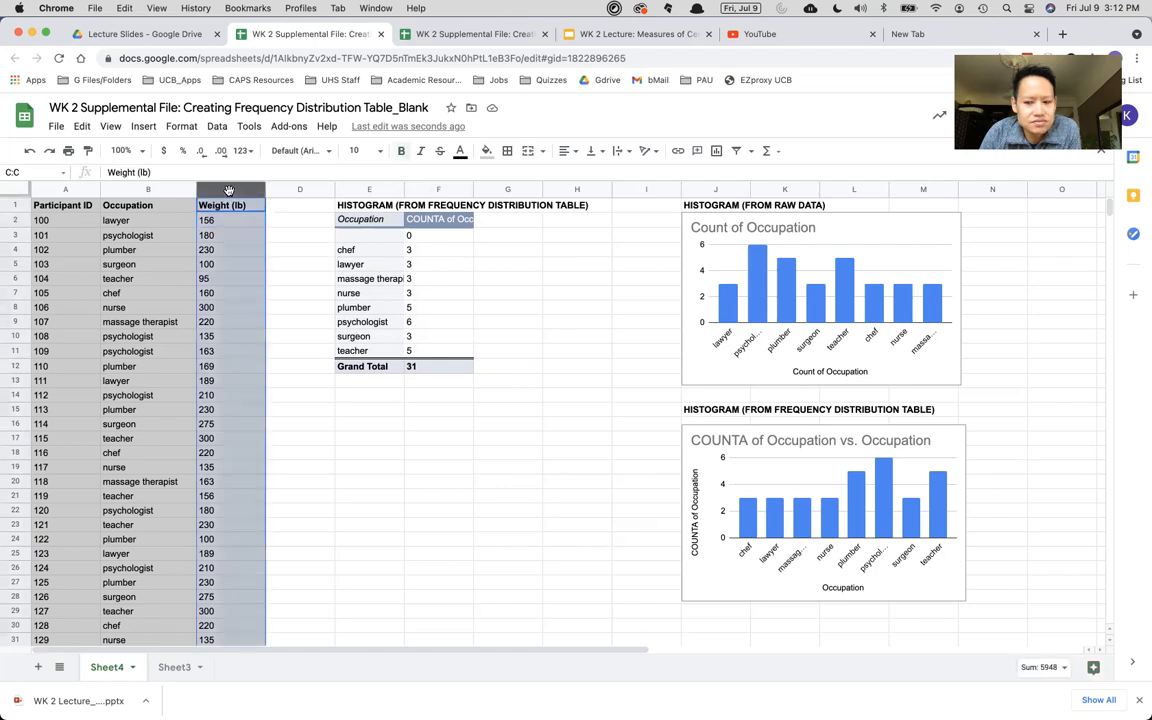
scroll(434, 500, down, 1)
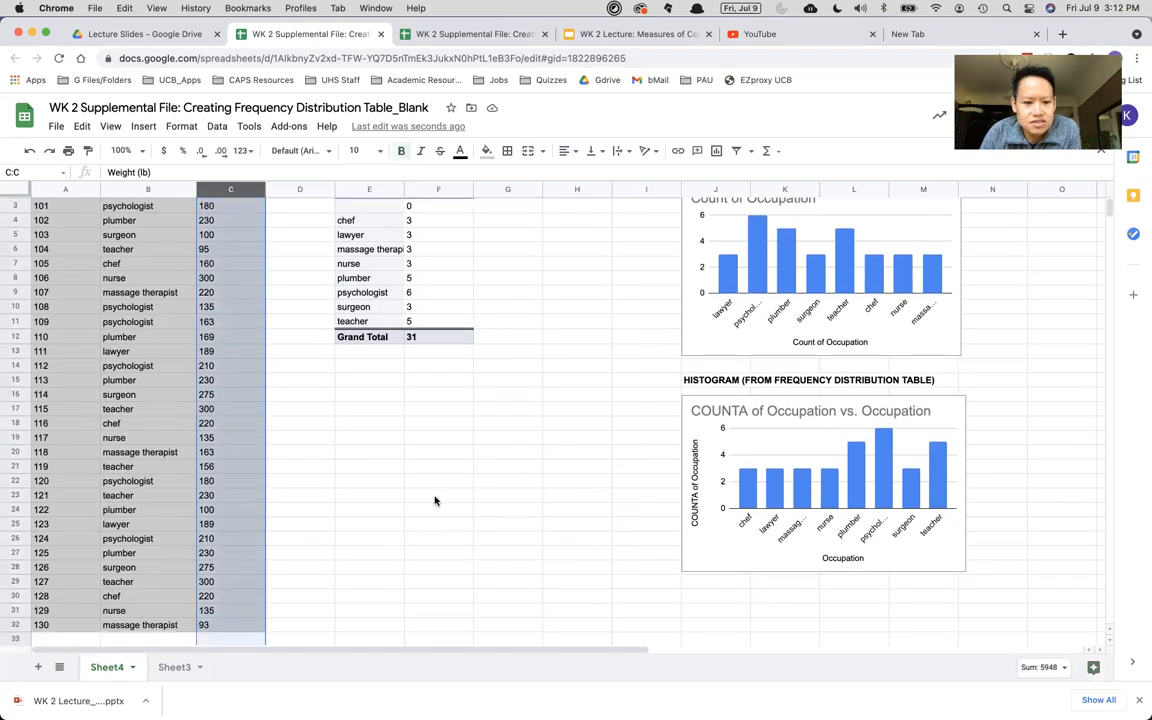
click(1048, 667)
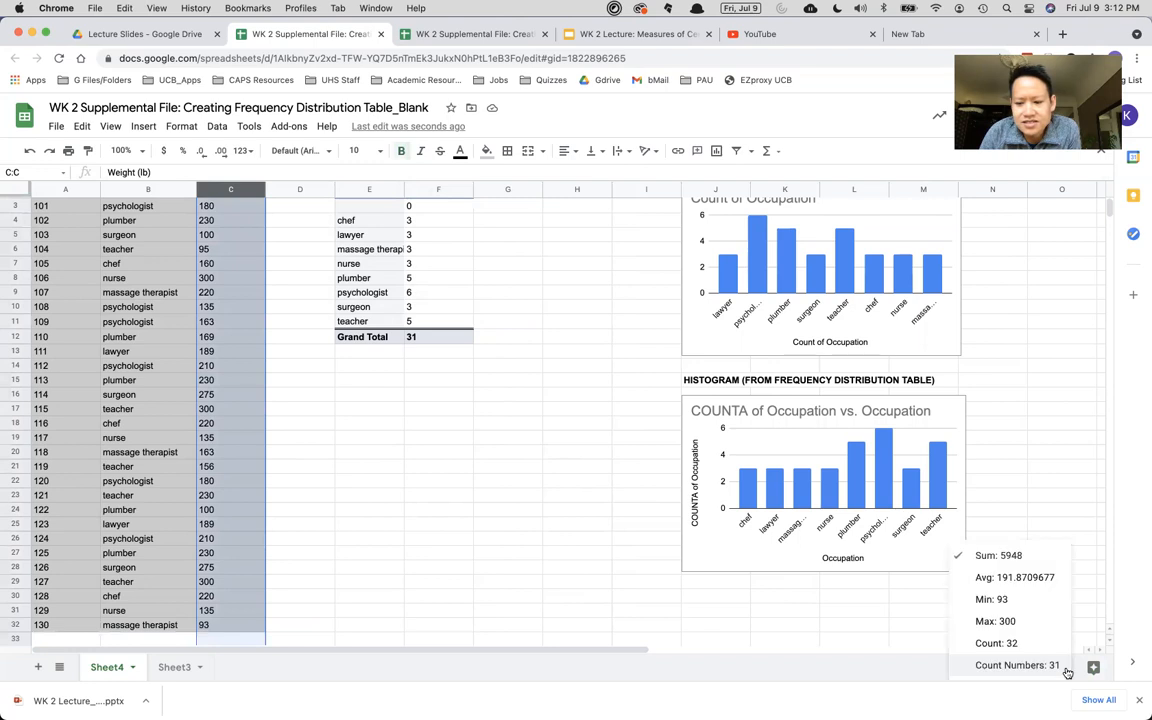
click(1041, 577)
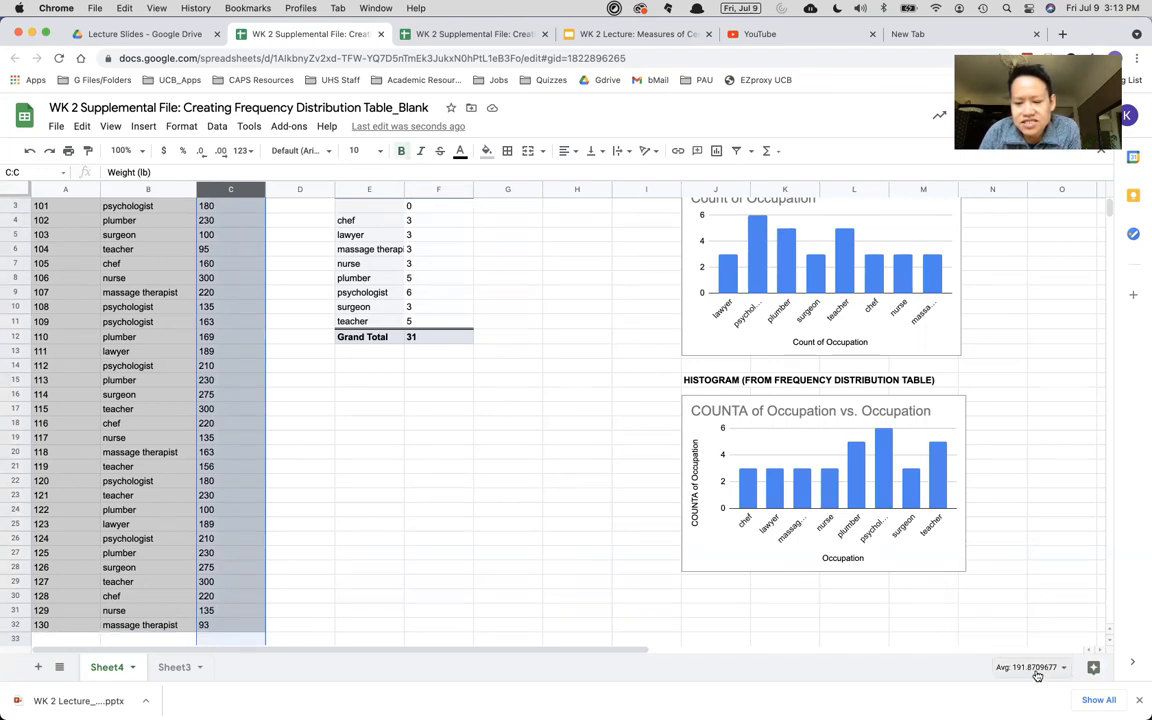
- Select only the weight entries in C2:C32 and inspect their summary statistics, including the count
scroll(486, 581, up, 1)
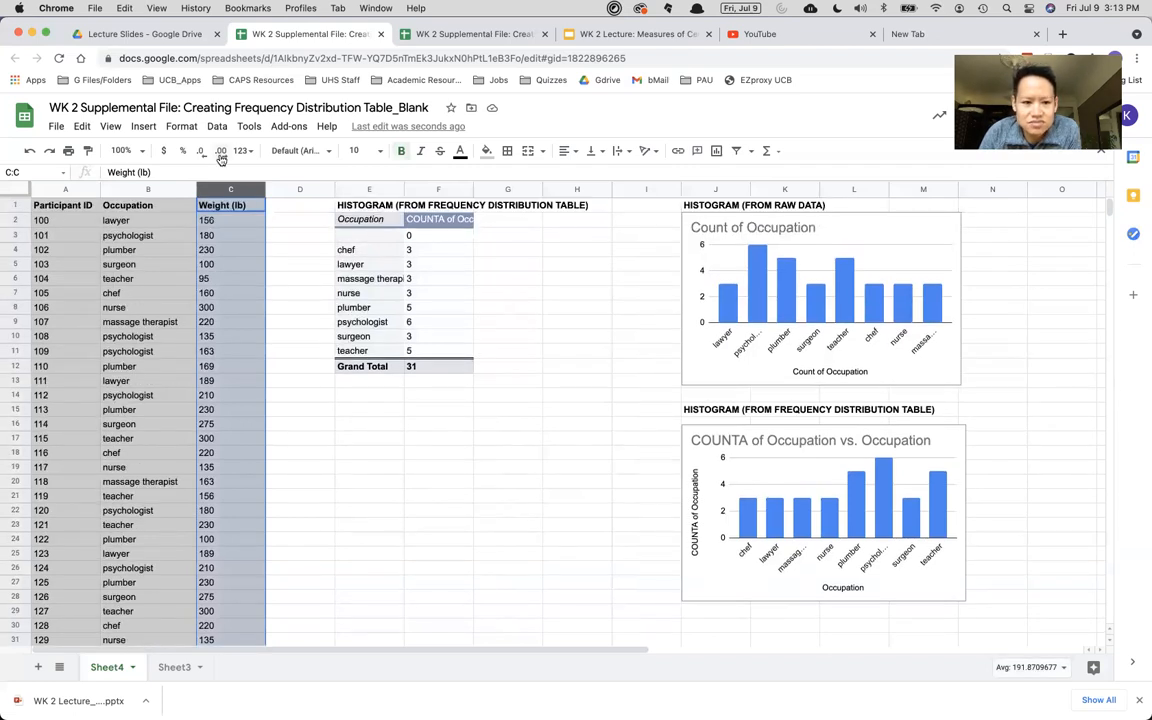
click(213, 220)
scroll(231, 239, down, 2)
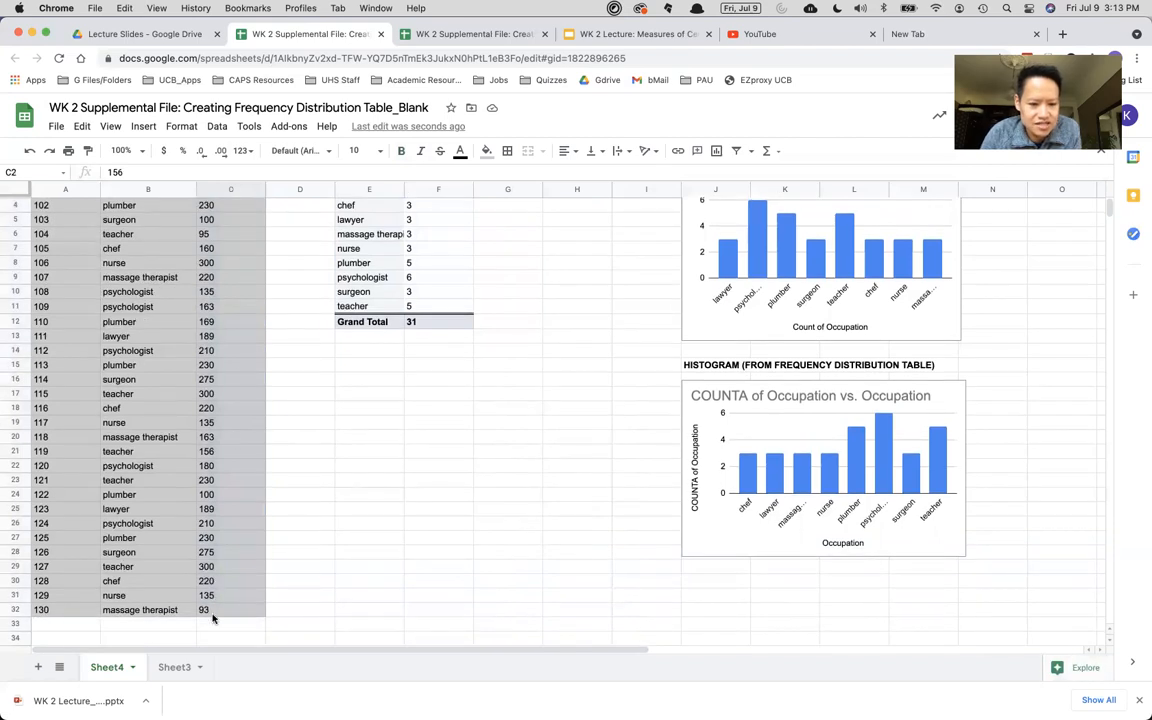
shift+click(209, 610)
scroll(904, 616, up, 1)
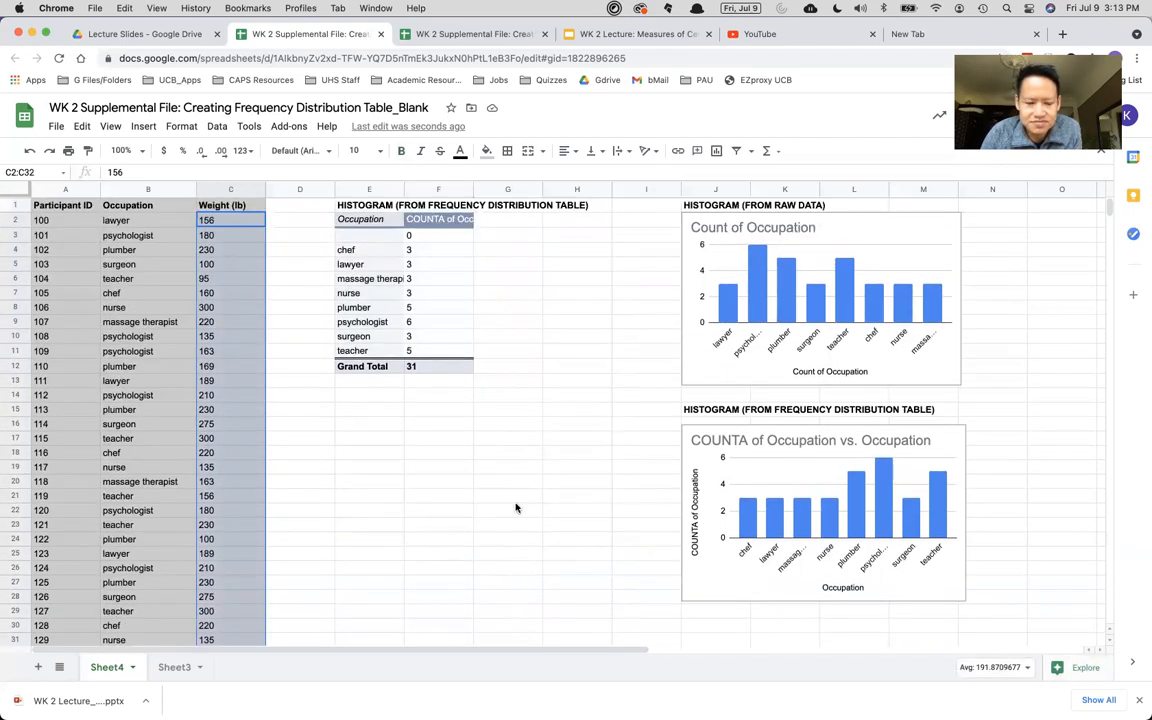
click(1027, 668)
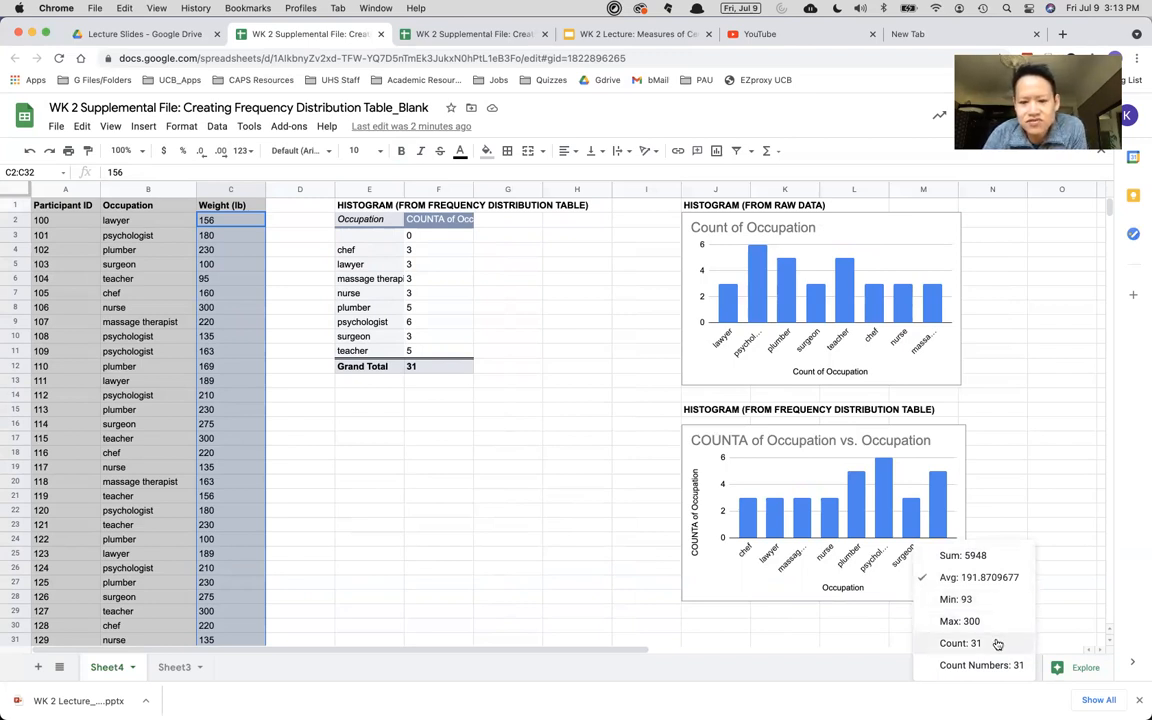
click(483, 488)
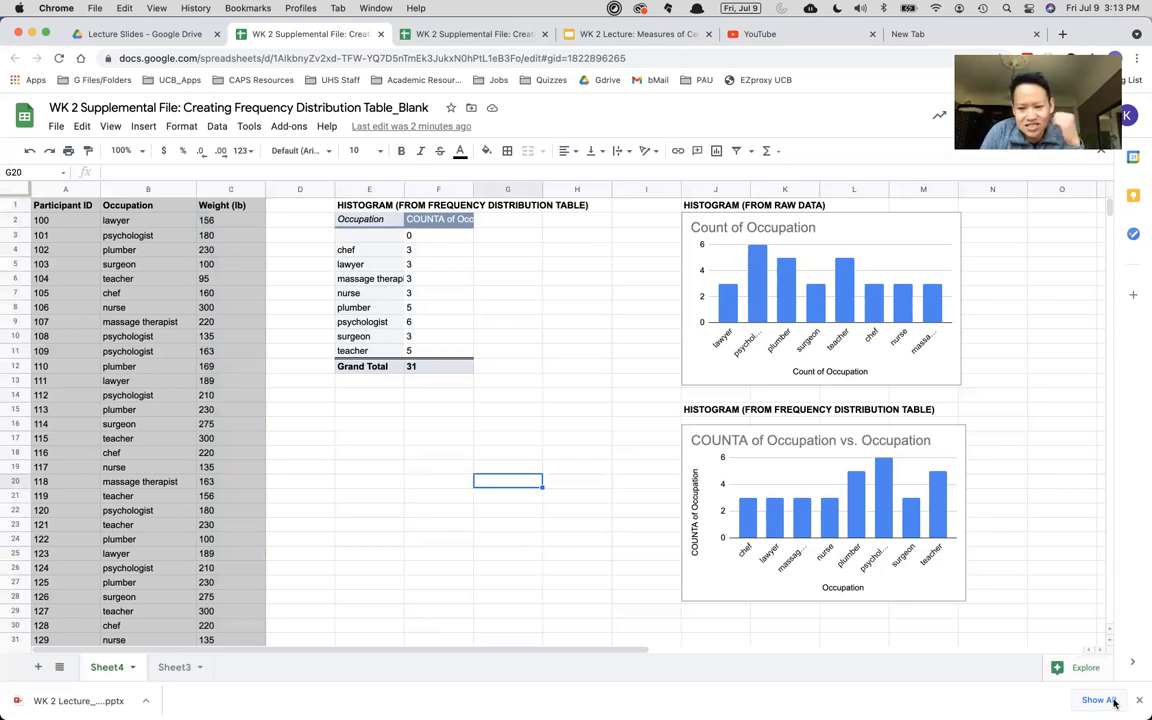
- Inspect the summary statistics of the whole Weight (lb) column, comparing Count with Count Numbers
click(226, 190)
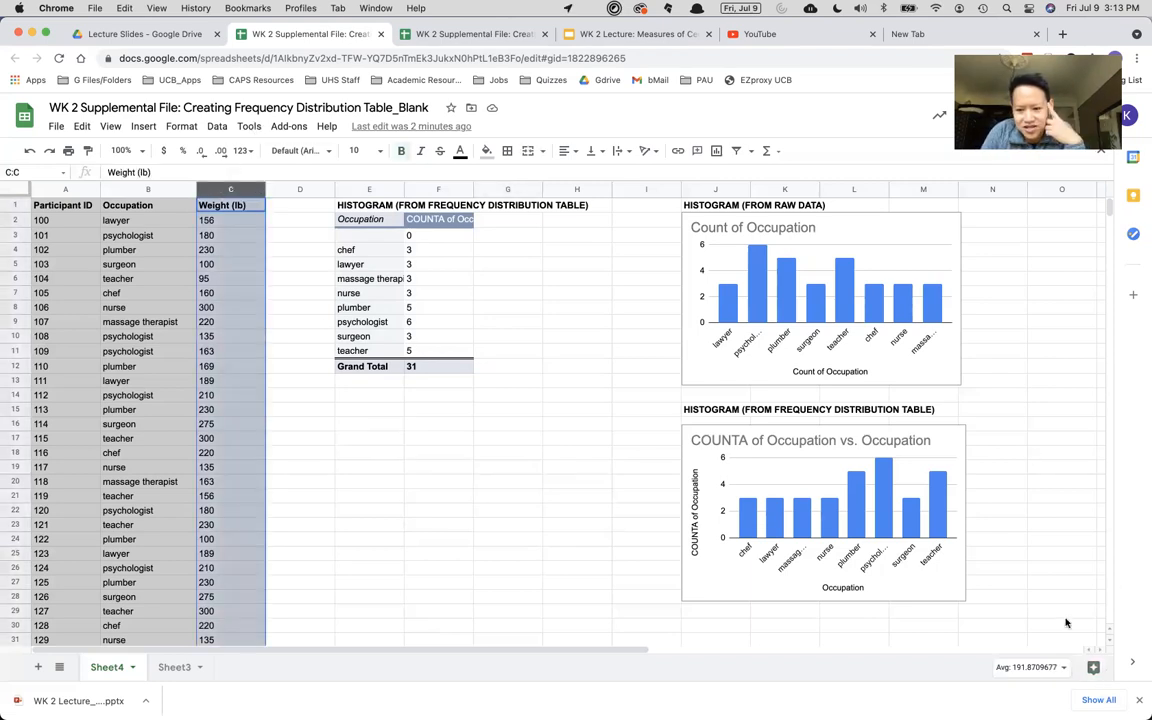
click(1060, 670)
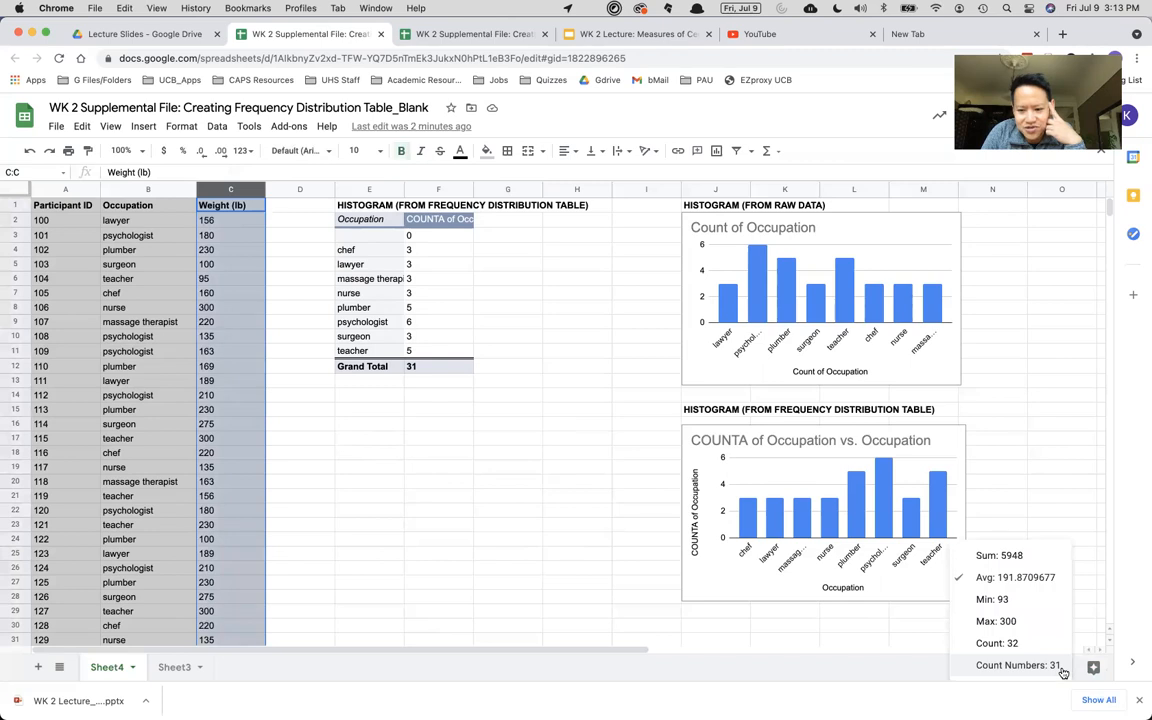
click(434, 496)
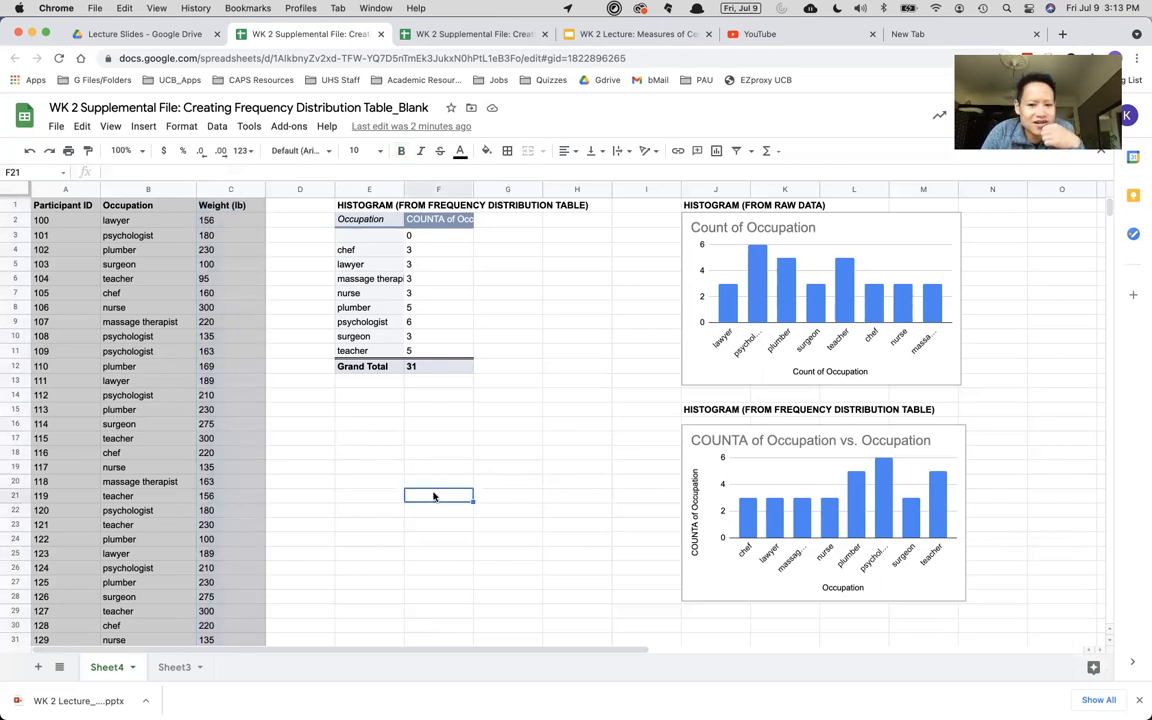
- Enter the bold label MEAN AGE in cell E15, below the frequency table
click(362, 408)
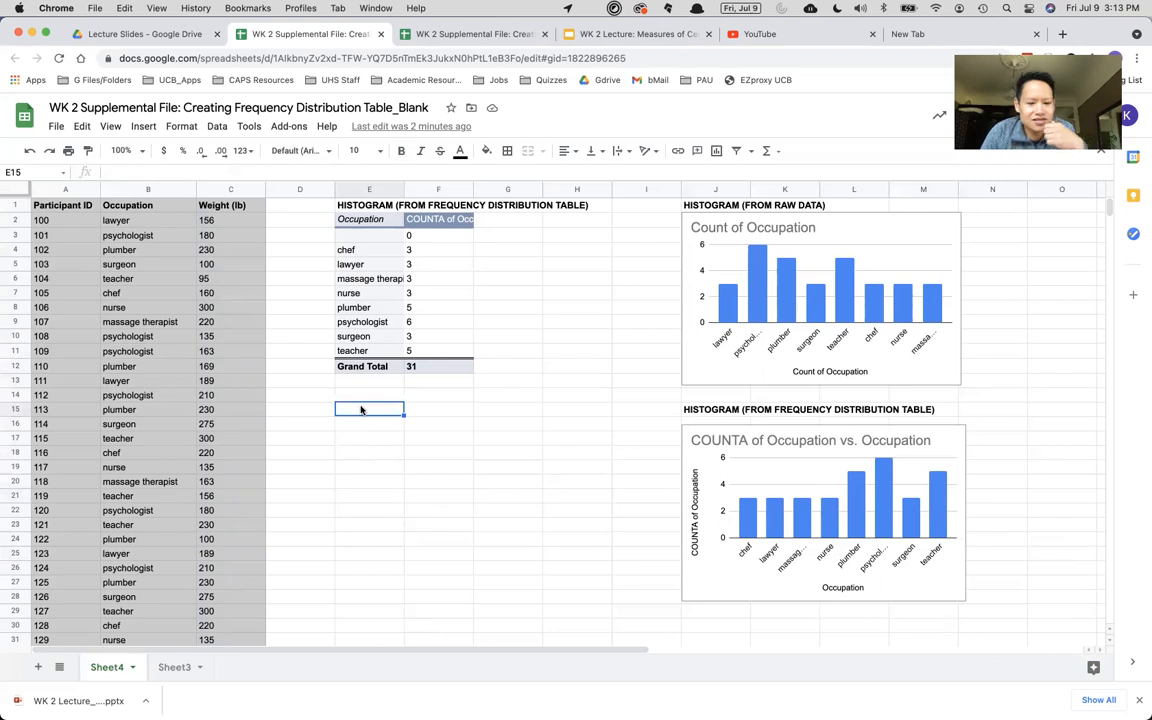
text(M)
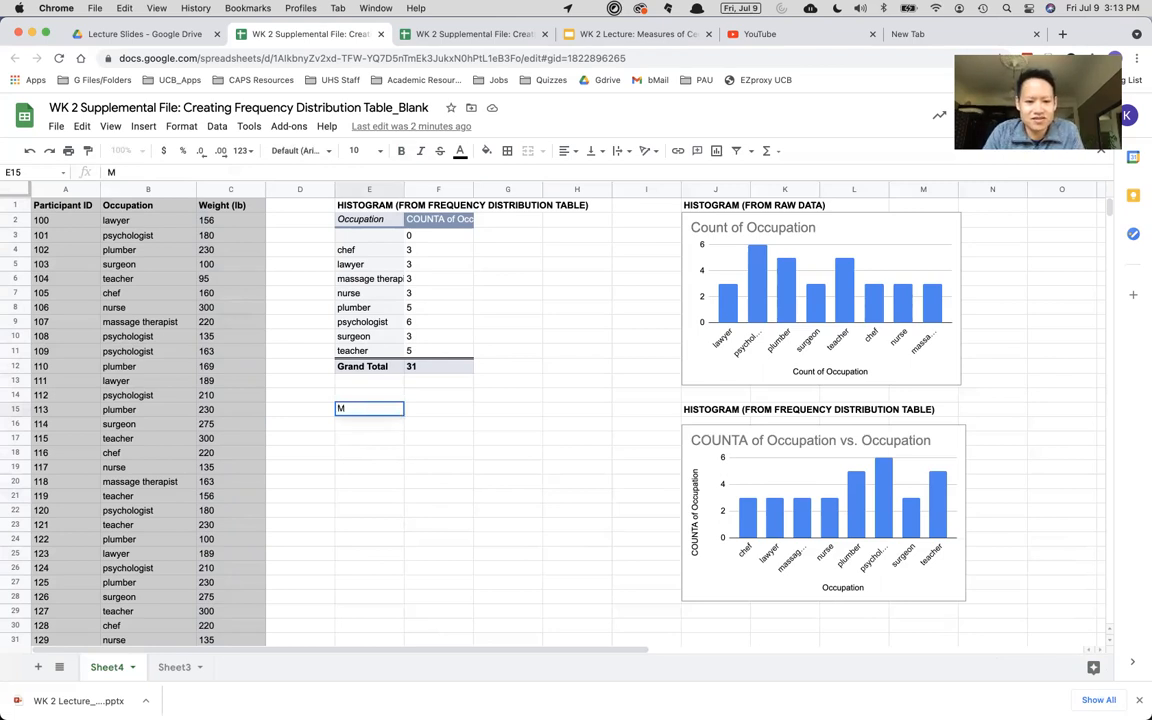
key(BackSpace)
text(M)
key(BackSpace)
text(Mean)
key(BackSpace)
key(BackSpace)
key(BackSpace)
text(EAN AGE)
- Calculate the average of the whole Weight (lb) column in cell E16 with the formula =AVERAGE(C:C)
click(351, 428)
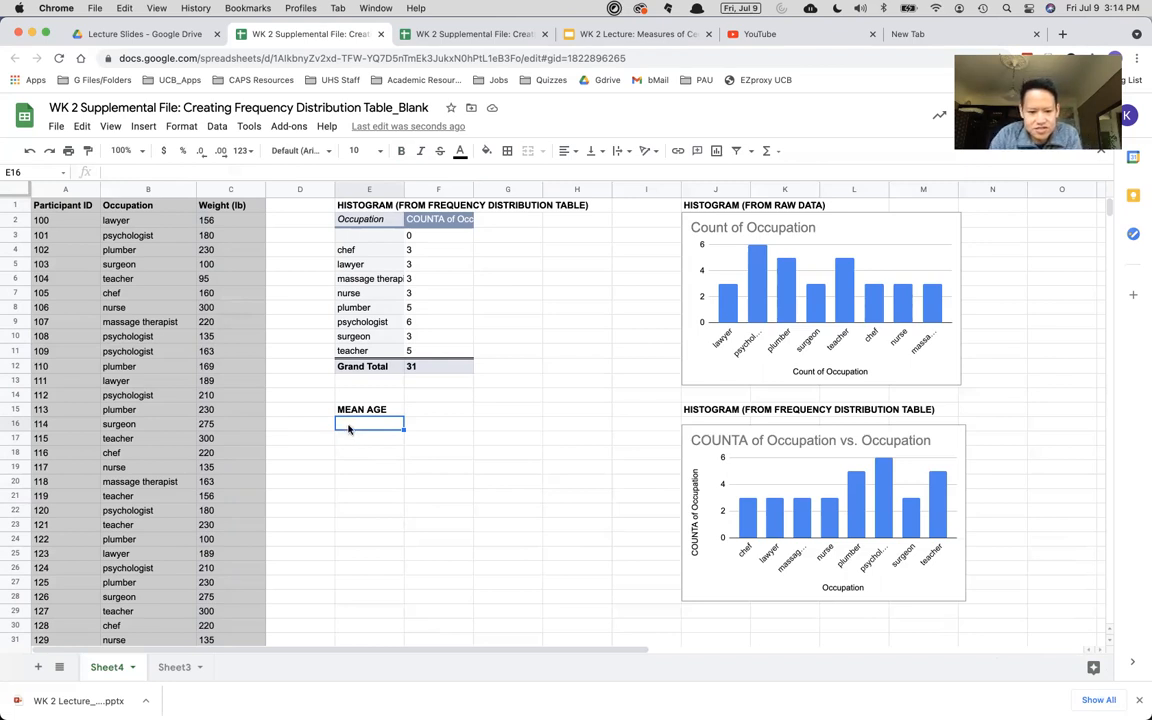
text(=aver)
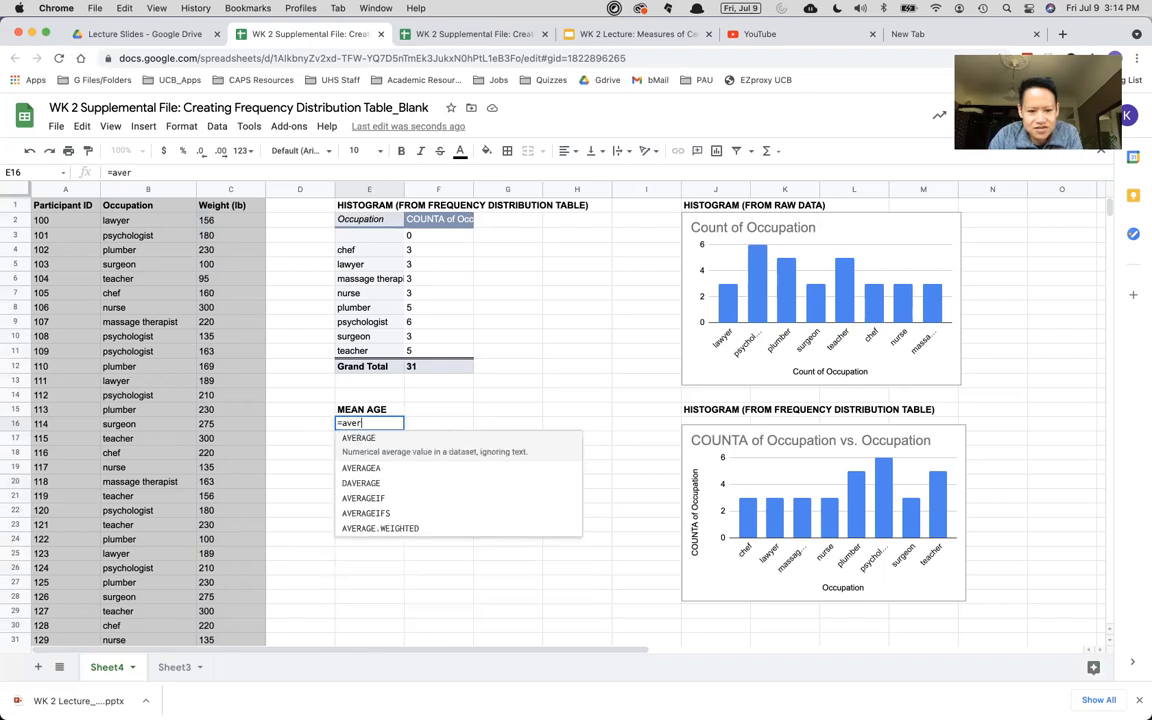
text(a)
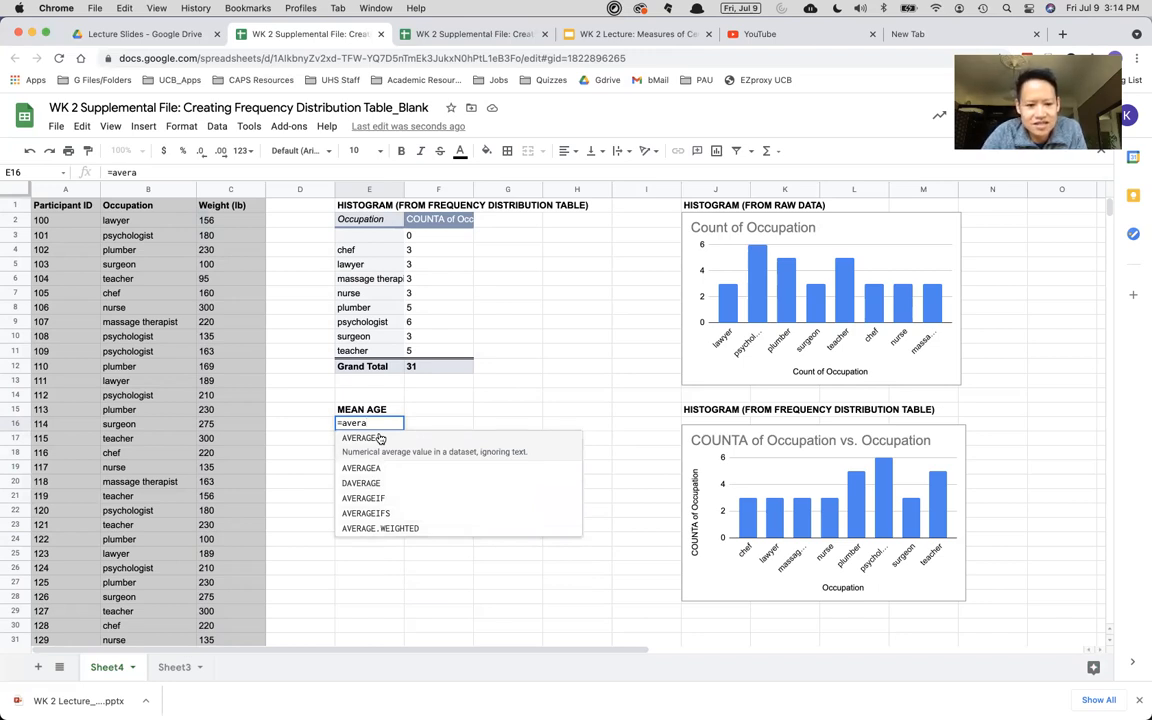
click(362, 438)
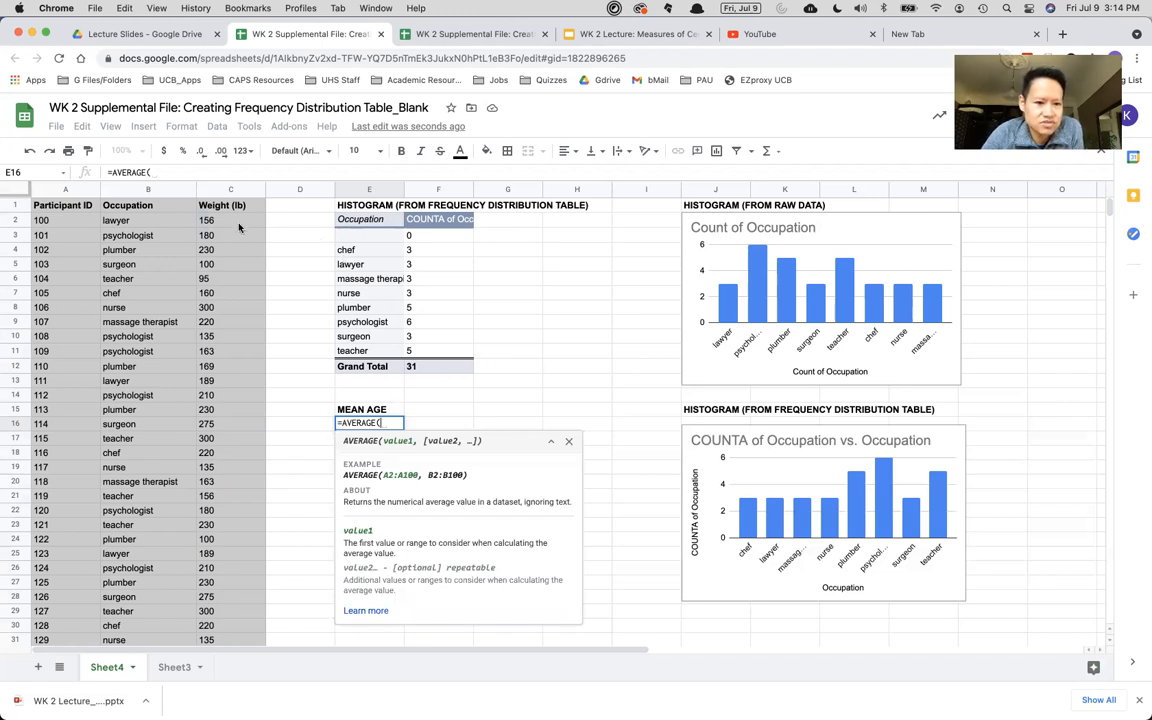
click(236, 189)
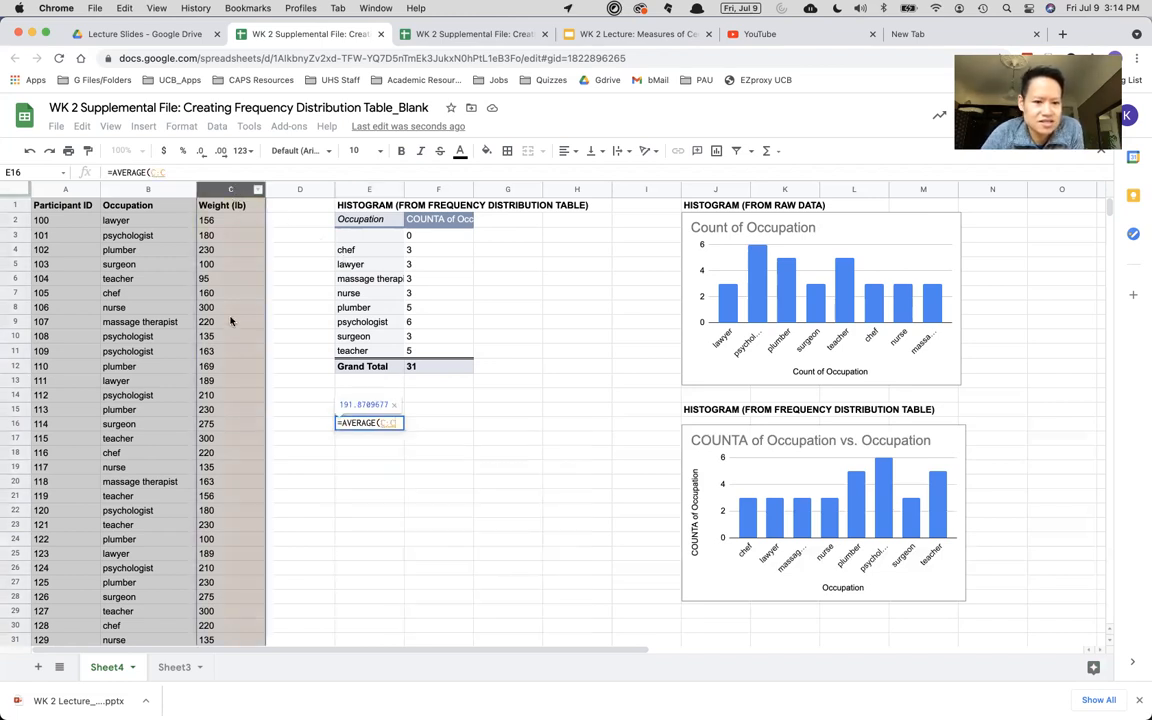
scroll(233, 330, down, 1)
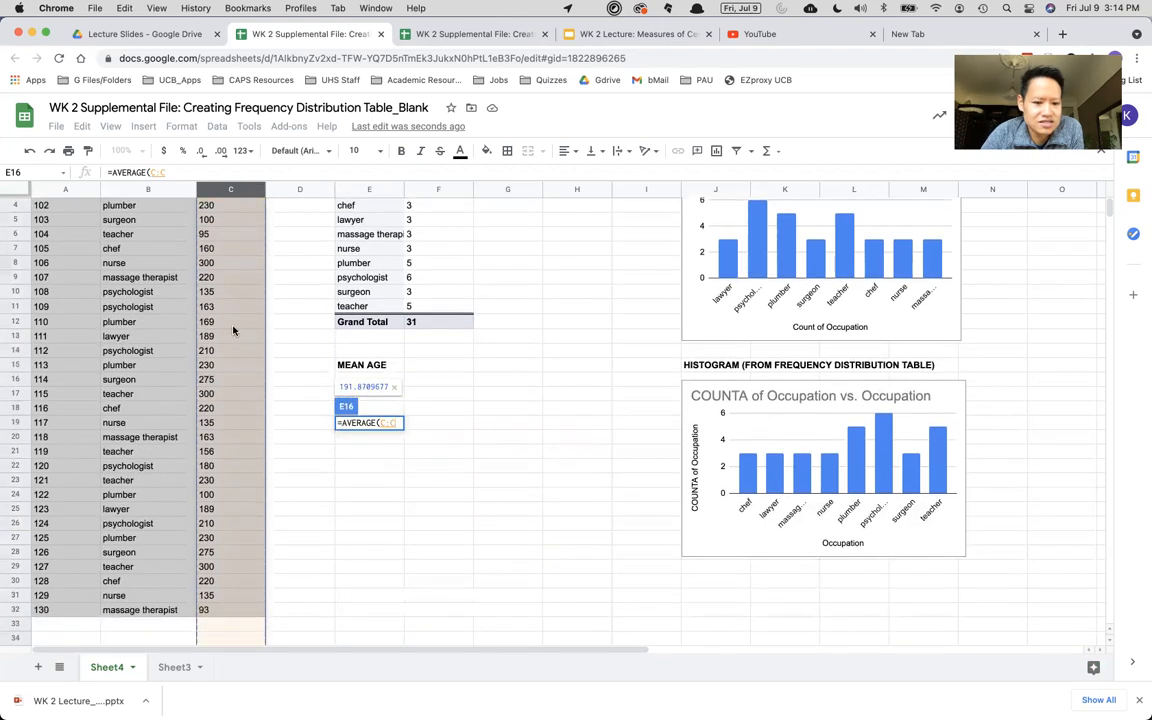
scroll(233, 330, up, 1)
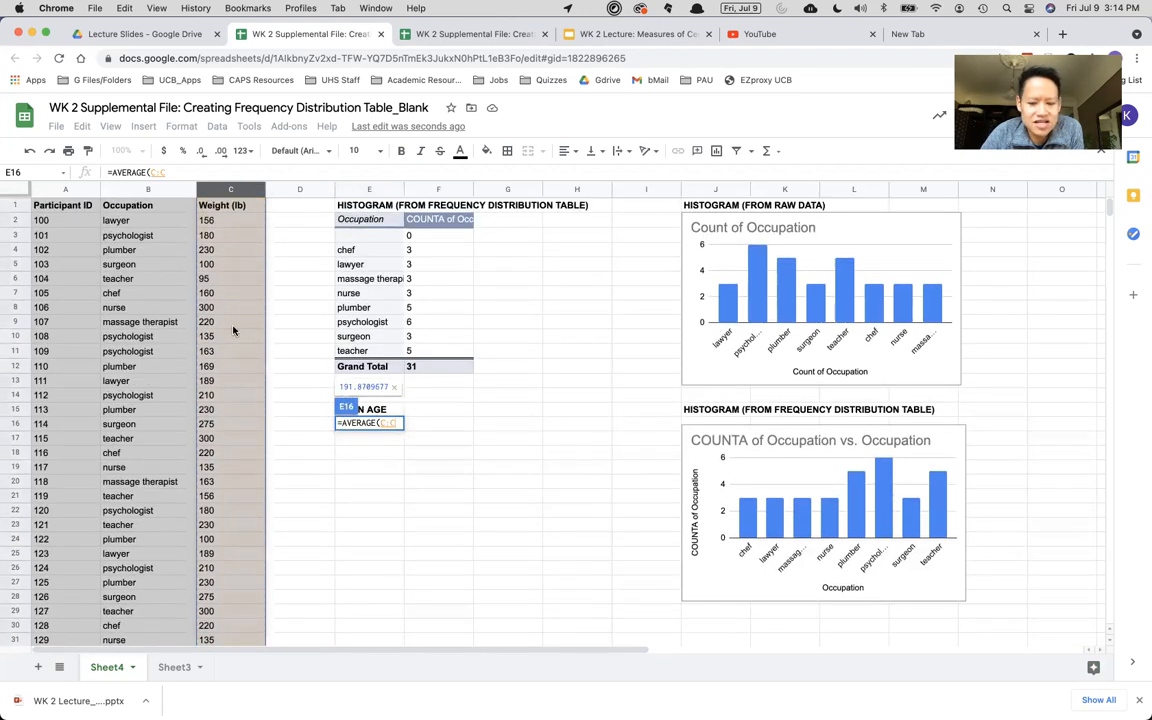
key(Return)
- Reduce the displayed precision of the average in E16 to two decimal places
click(361, 425)
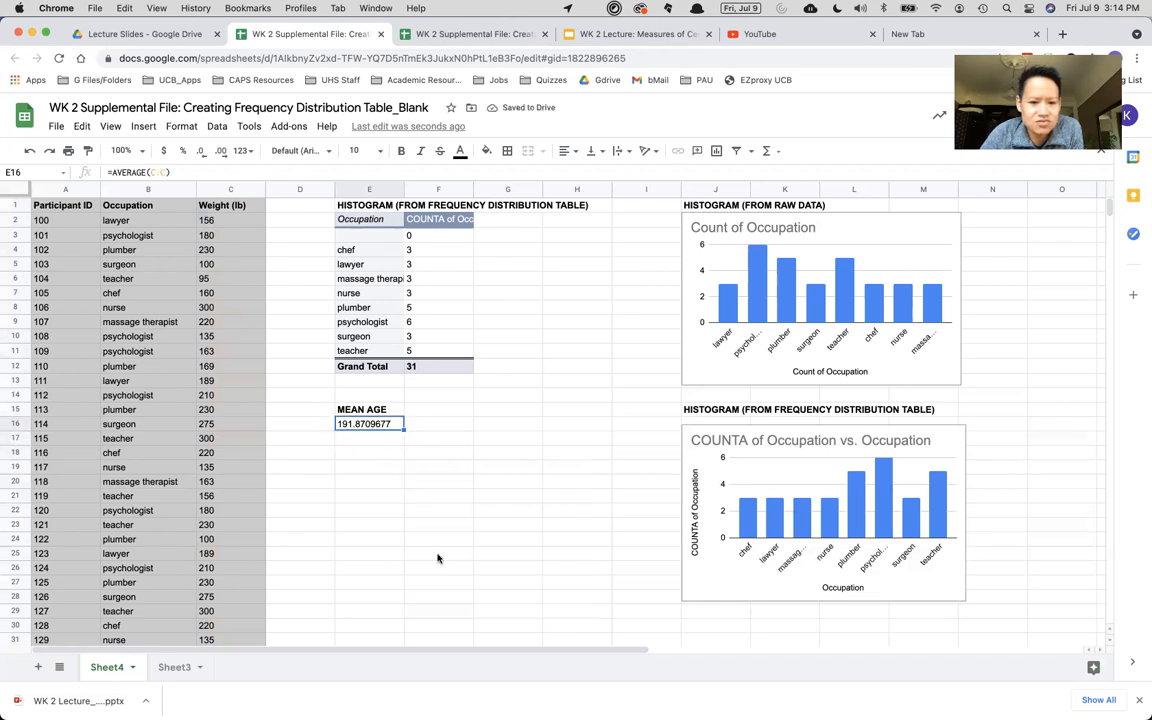
click(201, 152)
click(201, 152)
click(201, 152)
click(201, 152)
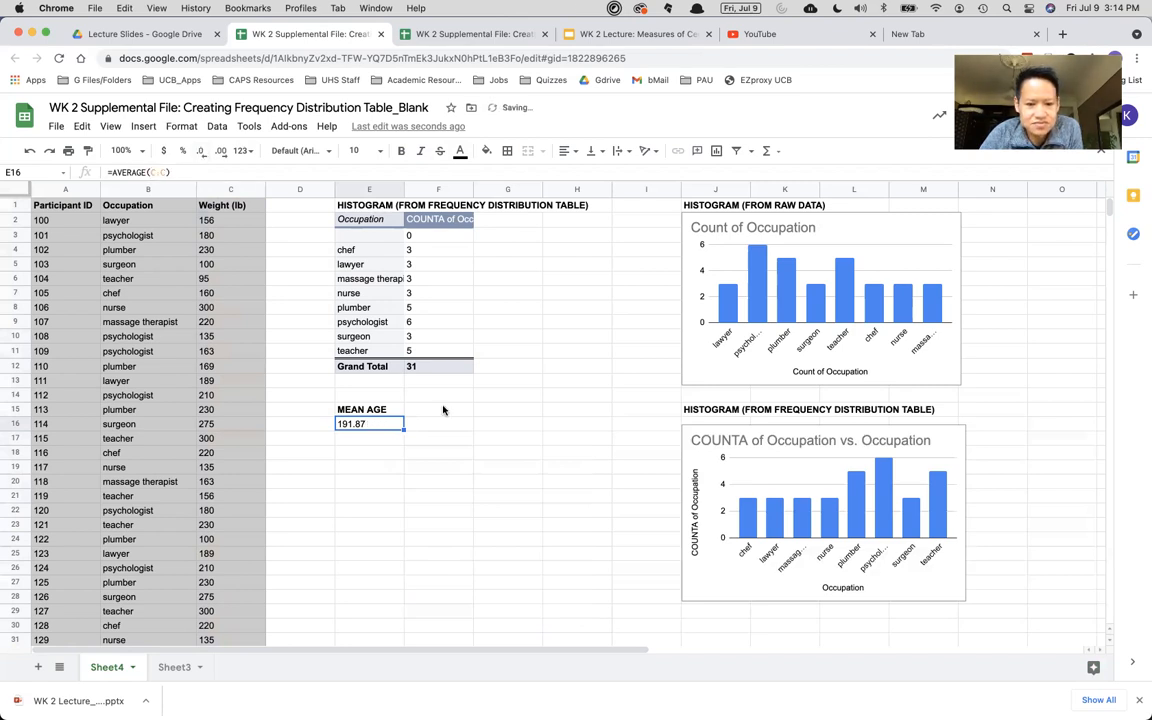
click(395, 454)
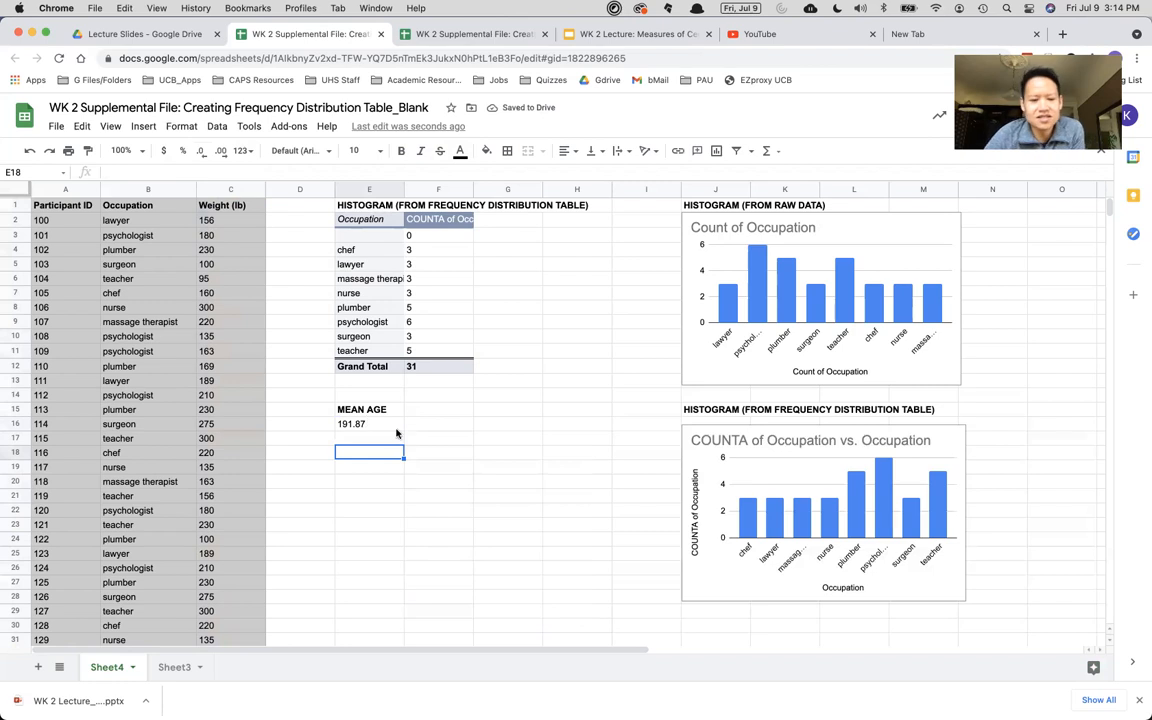
click(394, 428)
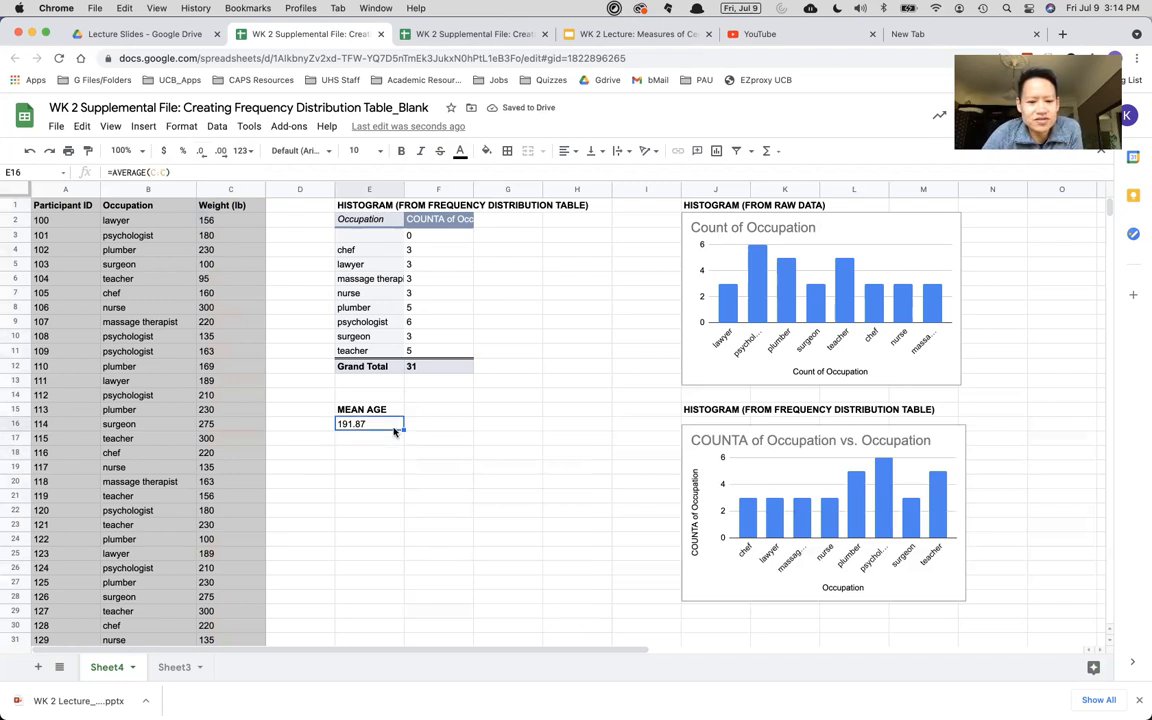